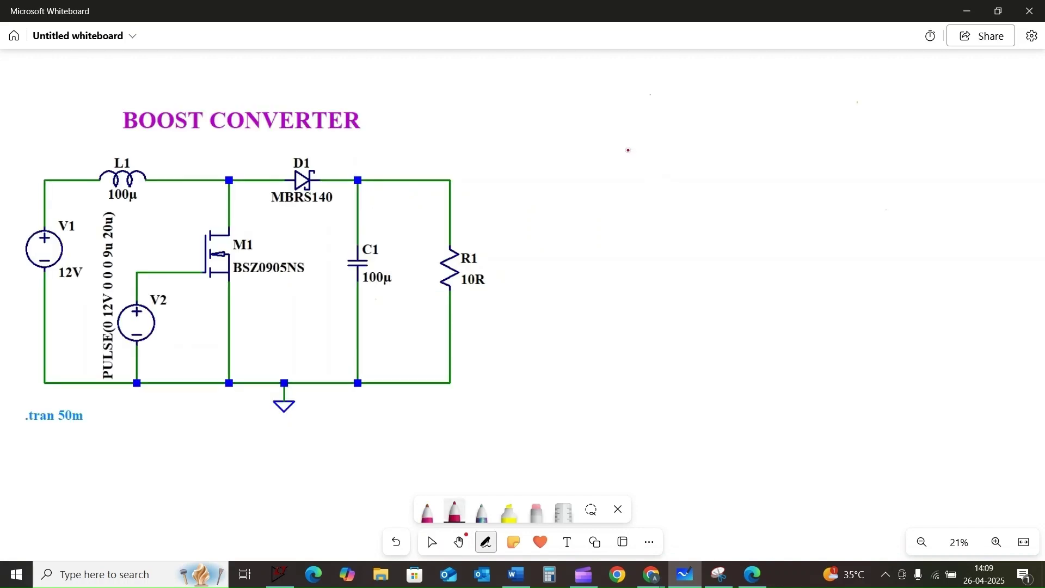
# Handwrite the conversion example "12V → 24" in the blank area beside the boost converter circuit
pyautogui.moveTo(630, 139)
pyautogui.mouseDown()
pyautogui.moveTo(629, 158)
pyautogui.moveTo(665, 136)
pyautogui.mouseUp()
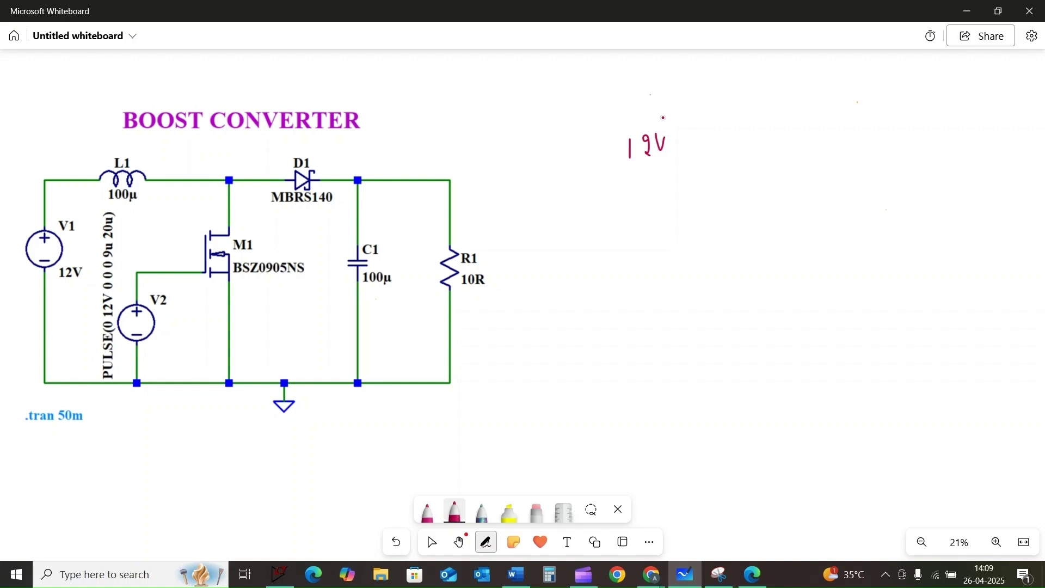
pyautogui.moveTo(685, 142); pyautogui.dragTo(731, 137)
pyautogui.moveTo(723, 130); pyautogui.dragTo(725, 141)
pyautogui.moveTo(743, 128); pyautogui.dragTo(755, 142)
pyautogui.moveTo(757, 125); pyautogui.dragTo(774, 137)
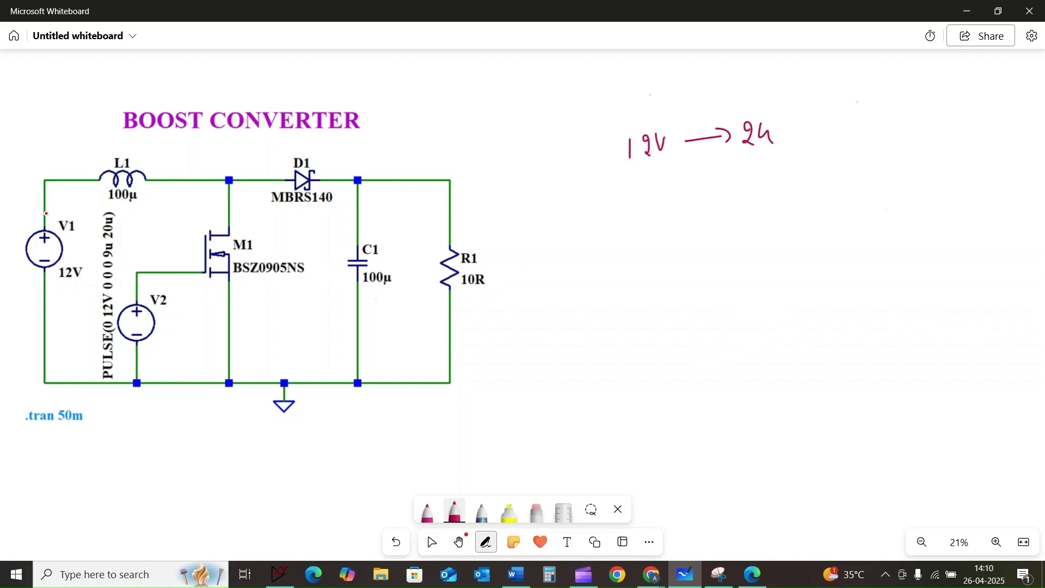
# Label source V1 as "Vin" and inductor L1 as "L", and circle MOSFET M1 on the schematic
pyautogui.moveTo(61, 198); pyautogui.dragTo(92, 214)
pyautogui.click(78, 200)
pyautogui.moveTo(151, 144); pyautogui.dragTo(173, 159)
pyautogui.moveTo(254, 213)
pyautogui.mouseDown()
pyautogui.moveTo(204, 245)
pyautogui.moveTo(235, 291)
pyautogui.moveTo(251, 231)
pyautogui.mouseUp()
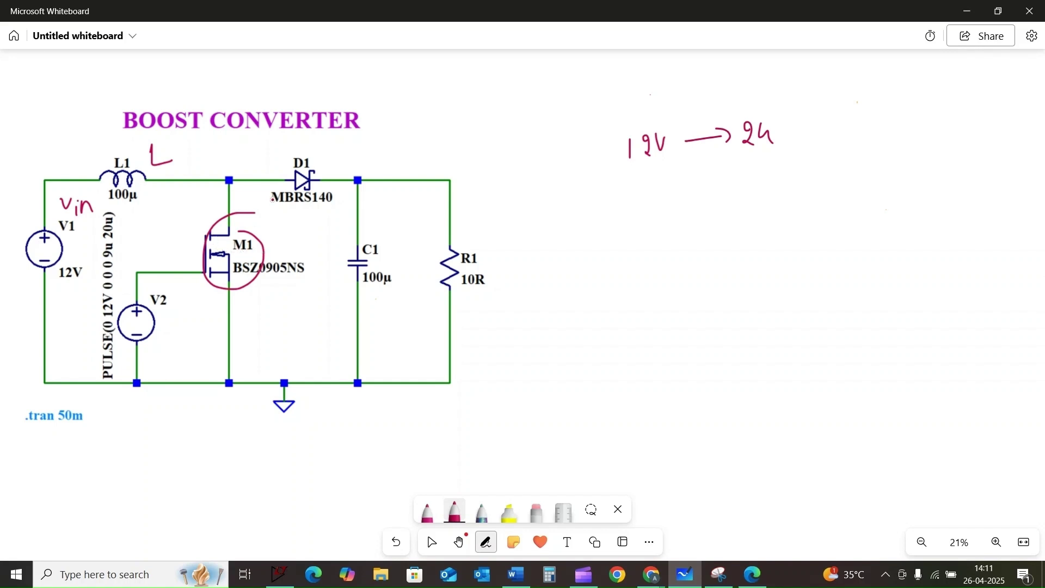
# Tick diode D1, circle capacitor C1 and handwrite a label beside load resistor R1
pyautogui.moveTo(315, 153); pyautogui.dragTo(353, 151)
pyautogui.moveTo(371, 233)
pyautogui.mouseDown()
pyautogui.moveTo(342, 259)
pyautogui.moveTo(381, 288)
pyautogui.moveTo(390, 236)
pyautogui.moveTo(362, 235)
pyautogui.mouseUp()
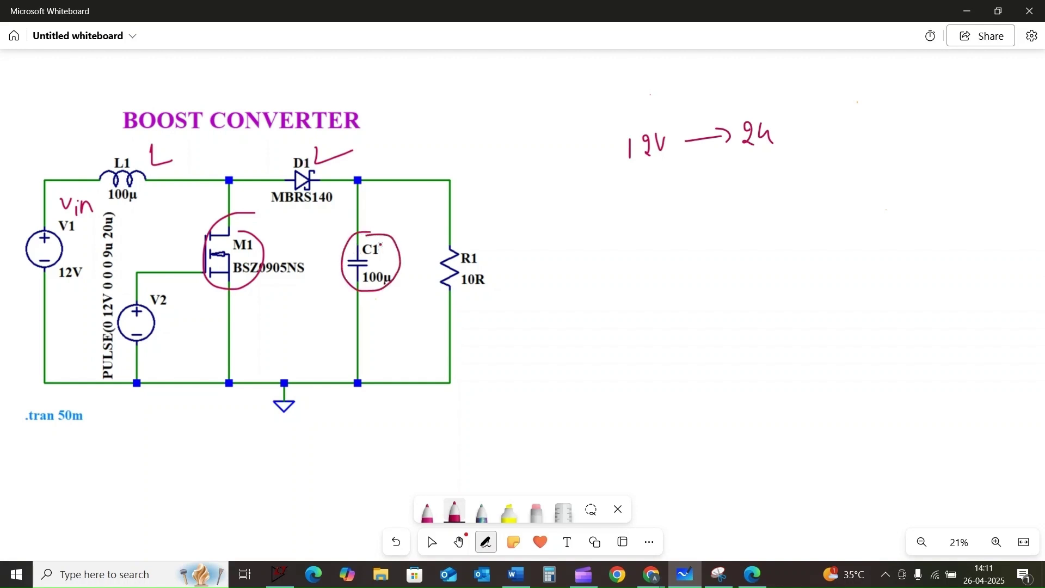
pyautogui.moveTo(396, 215)
pyautogui.mouseDown()
pyautogui.moveTo(385, 215)
pyautogui.moveTo(386, 232)
pyautogui.moveTo(423, 223)
pyautogui.moveTo(392, 215)
pyautogui.mouseUp()
pyautogui.moveTo(484, 239)
pyautogui.mouseDown()
pyautogui.moveTo(439, 258)
pyautogui.moveTo(442, 289)
pyautogui.moveTo(479, 291)
pyautogui.moveTo(495, 263)
pyautogui.moveTo(484, 244)
pyautogui.moveTo(515, 244)
pyautogui.moveTo(530, 265)
pyautogui.mouseUp()
pyautogui.moveTo(534, 248)
pyautogui.mouseDown()
pyautogui.moveTo(534, 267)
pyautogui.moveTo(553, 266)
pyautogui.mouseUp()
pyautogui.click(545, 260)
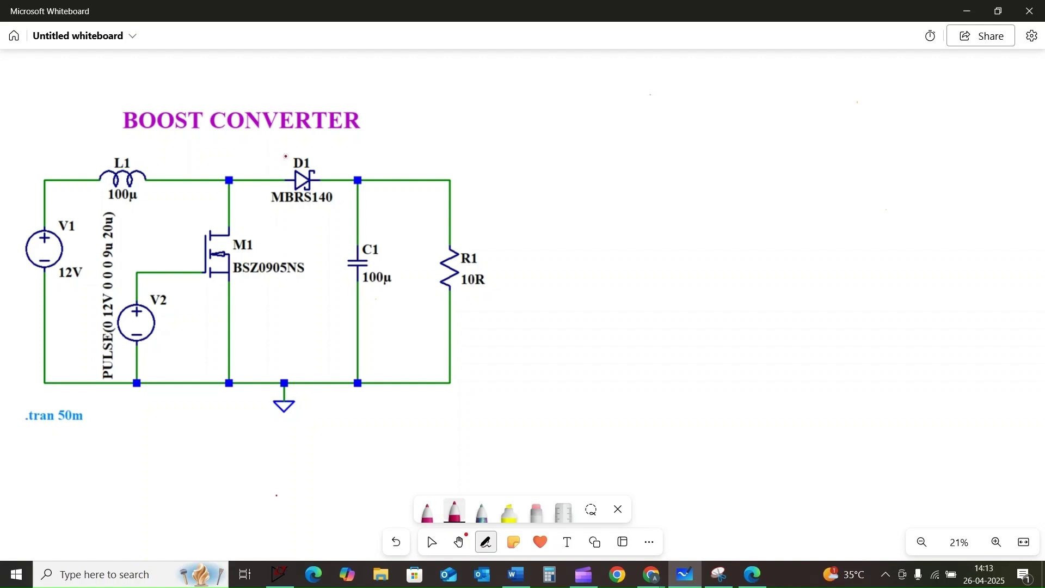
# Handwrite the heading "ON-state & OFF-state" beside the circuit, with an underlined "ON-state" subheading below it
pyautogui.moveTo(573, 98)
pyautogui.mouseDown()
pyautogui.moveTo(588, 107)
pyautogui.moveTo(595, 97)
pyautogui.mouseUp()
pyautogui.moveTo(602, 108); pyautogui.dragTo(622, 113)
pyautogui.moveTo(648, 81); pyautogui.dragTo(648, 111)
pyautogui.moveTo(641, 99)
pyautogui.mouseDown()
pyautogui.moveTo(681, 80)
pyautogui.moveTo(681, 104)
pyautogui.mouseUp()
pyautogui.moveTo(672, 94)
pyautogui.mouseDown()
pyautogui.moveTo(693, 88)
pyautogui.moveTo(733, 116)
pyautogui.mouseUp()
pyautogui.moveTo(756, 84)
pyautogui.mouseDown()
pyautogui.moveTo(765, 114)
pyautogui.moveTo(802, 95)
pyautogui.mouseUp()
pyautogui.moveTo(818, 99)
pyautogui.mouseDown()
pyautogui.moveTo(824, 92)
pyautogui.moveTo(805, 141)
pyautogui.mouseUp()
pyautogui.moveTo(805, 127); pyautogui.dragTo(820, 124)
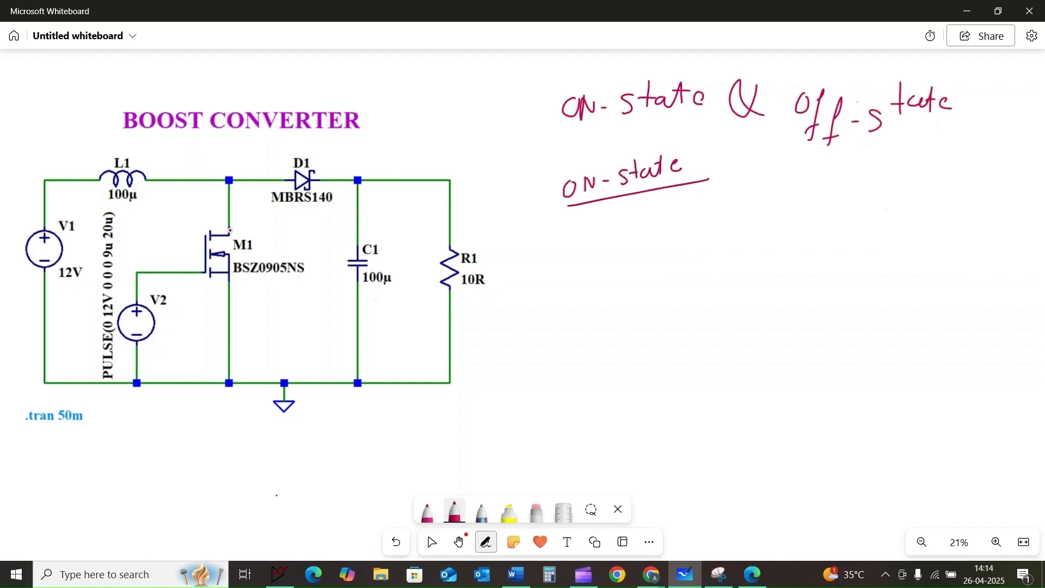
# Mark M1 as "NC", trace the ON-state current from V1 through L1 and M1 to ground, and mark the D1–R1 path "NO"
pyautogui.moveTo(230, 229)
pyautogui.mouseDown()
pyautogui.moveTo(223, 286)
pyautogui.moveTo(231, 272)
pyautogui.moveTo(255, 280)
pyautogui.mouseUp()
pyautogui.moveTo(271, 281); pyautogui.dragTo(271, 288)
pyautogui.moveTo(95, 171)
pyautogui.mouseDown()
pyautogui.moveTo(45, 188)
pyautogui.moveTo(40, 224)
pyautogui.mouseUp()
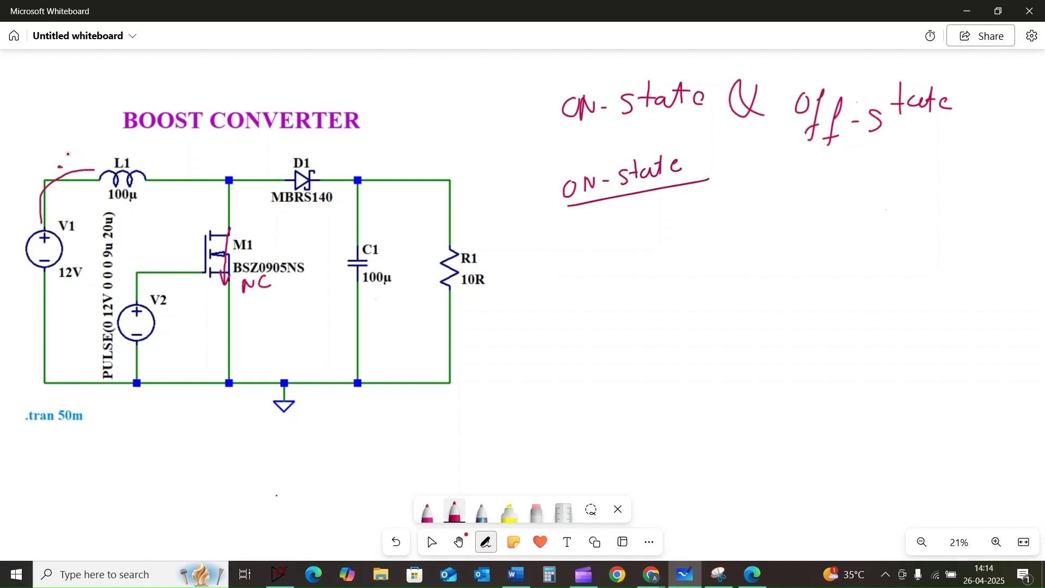
pyautogui.moveTo(61, 154)
pyautogui.mouseDown()
pyautogui.moveTo(152, 142)
pyautogui.moveTo(195, 149)
pyautogui.moveTo(188, 162)
pyautogui.mouseUp()
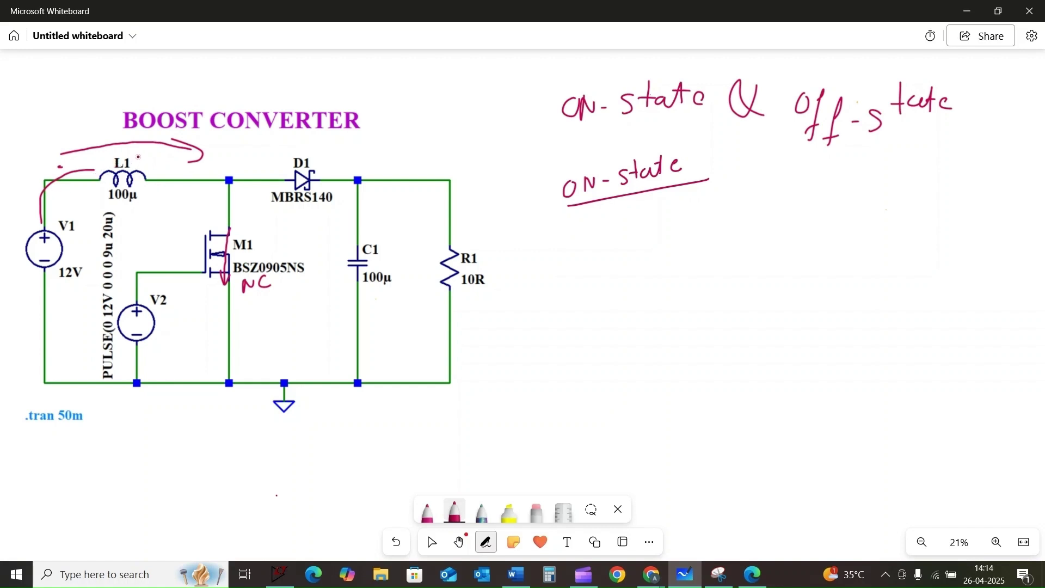
pyautogui.moveTo(137, 157)
pyautogui.mouseDown()
pyautogui.moveTo(128, 177)
pyautogui.moveTo(145, 179)
pyautogui.moveTo(143, 157)
pyautogui.moveTo(109, 182)
pyautogui.mouseUp()
pyautogui.moveTo(199, 158)
pyautogui.mouseDown()
pyautogui.moveTo(224, 178)
pyautogui.moveTo(229, 367)
pyautogui.moveTo(231, 357)
pyautogui.mouseUp()
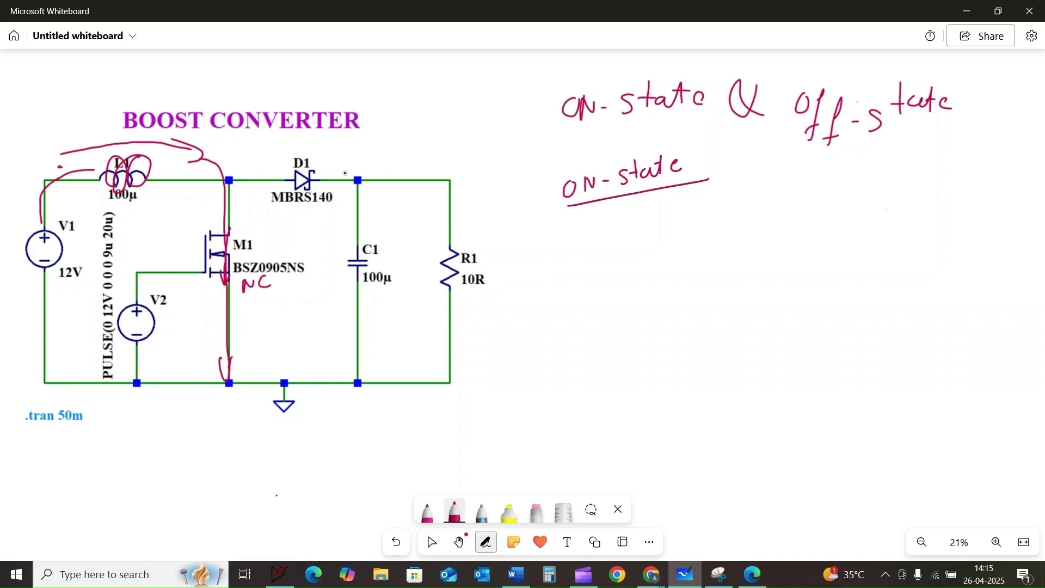
pyautogui.moveTo(261, 161)
pyautogui.mouseDown()
pyautogui.moveTo(395, 151)
pyautogui.moveTo(400, 212)
pyautogui.moveTo(407, 166)
pyautogui.moveTo(452, 214)
pyautogui.moveTo(450, 248)
pyautogui.mouseUp()
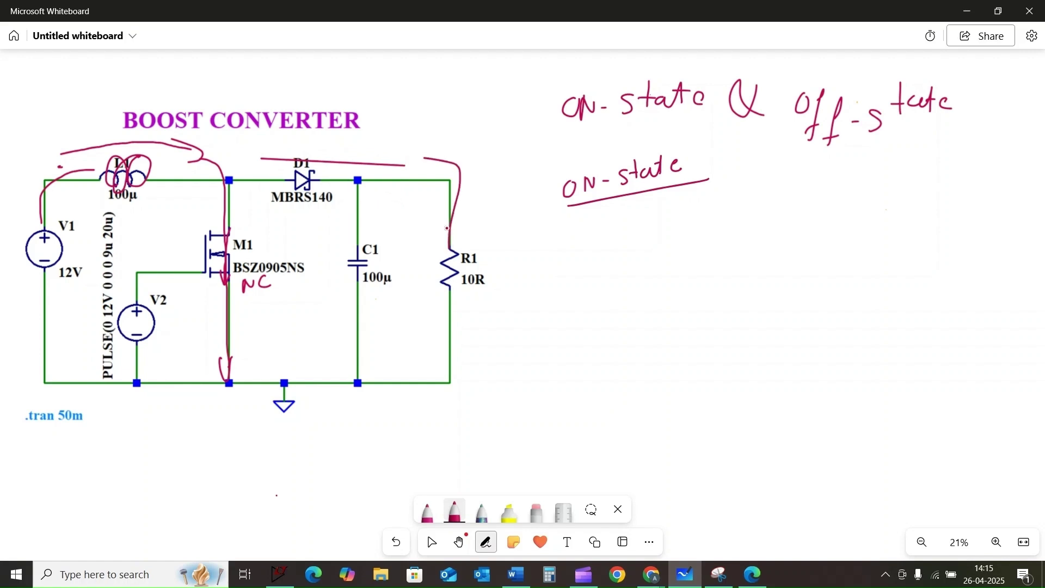
pyautogui.moveTo(420, 134); pyautogui.dragTo(440, 134)
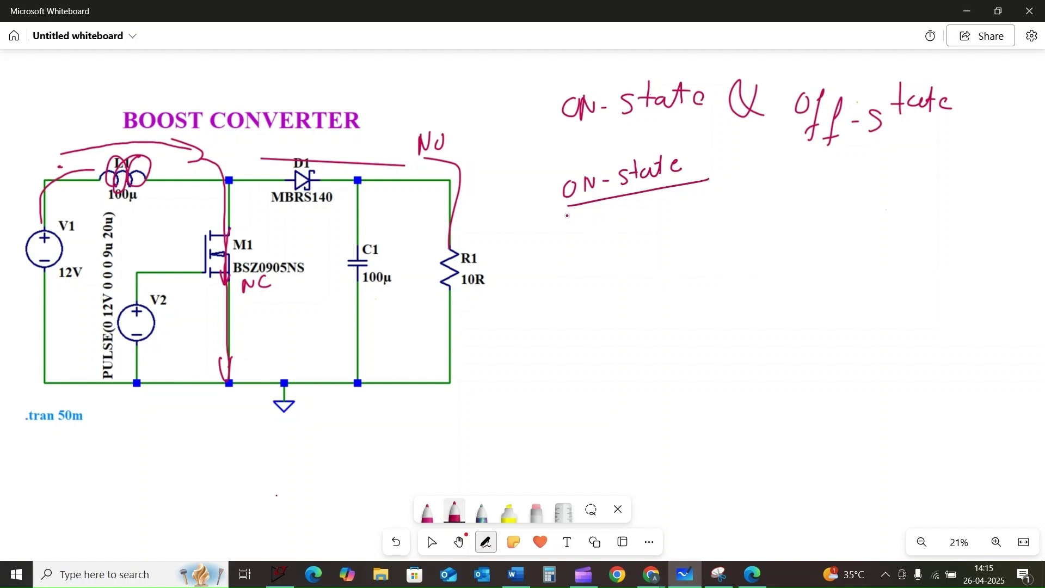
# Handwrite the equation "VL = Vin" under the ON-state subheading
pyautogui.moveTo(574, 217)
pyautogui.mouseDown()
pyautogui.moveTo(581, 246)
pyautogui.moveTo(593, 219)
pyautogui.moveTo(610, 240)
pyautogui.moveTo(632, 221)
pyautogui.moveTo(709, 231)
pyautogui.mouseUp()
pyautogui.click(671, 205)
pyautogui.moveTo(565, 283); pyautogui.dragTo(597, 276)
pyautogui.moveTo(588, 280); pyautogui.dragTo(591, 305)
pyautogui.moveTo(610, 292); pyautogui.dragTo(608, 293)
pyautogui.moveTo(617, 304); pyautogui.dragTo(643, 303)
pyautogui.hotkey('ctrl', 'z')
pyautogui.hotkey('ctrl', 'z')
pyautogui.hotkey('ctrl', 'z')
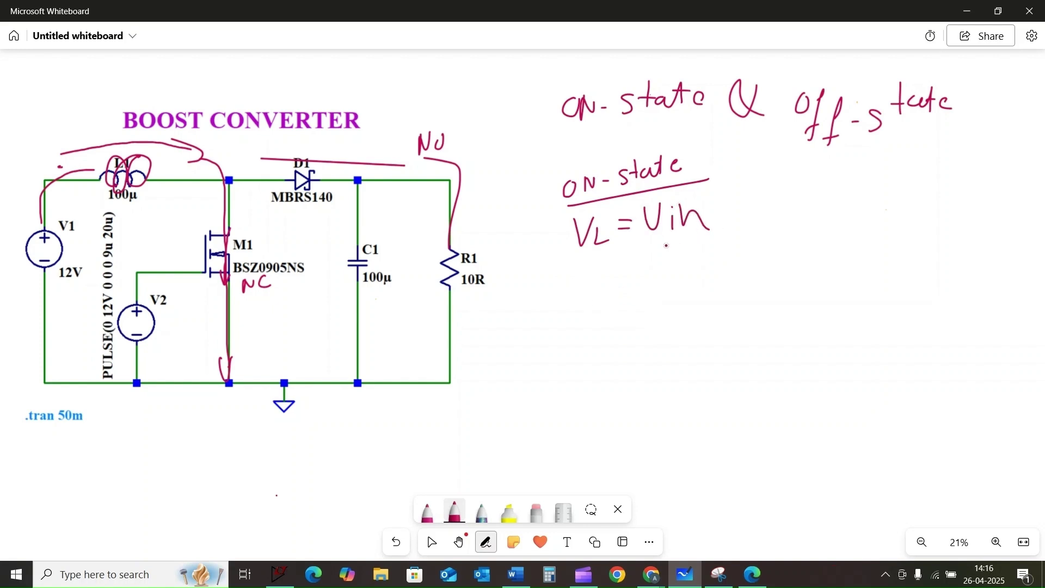
# Handwrite "Ton" and "ΔIL" below the inductor voltage equation and underline Vin in it
pyautogui.moveTo(606, 277)
pyautogui.mouseDown()
pyautogui.moveTo(631, 273)
pyautogui.moveTo(621, 299)
pyautogui.mouseUp()
pyautogui.moveTo(640, 289)
pyautogui.mouseDown()
pyautogui.moveTo(632, 298)
pyautogui.moveTo(641, 288)
pyautogui.mouseUp()
pyautogui.moveTo(649, 285); pyautogui.dragTo(671, 298)
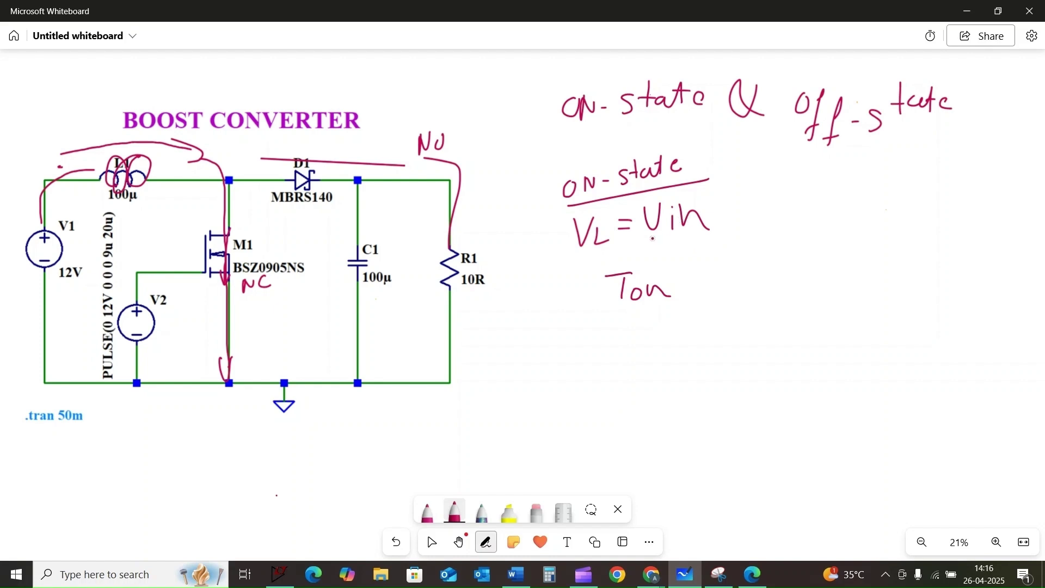
pyautogui.moveTo(662, 239); pyautogui.dragTo(709, 232)
pyautogui.moveTo(747, 256)
pyautogui.mouseDown()
pyautogui.moveTo(739, 284)
pyautogui.moveTo(787, 260)
pyautogui.moveTo(779, 280)
pyautogui.mouseUp()
pyautogui.moveTo(773, 281); pyautogui.dragTo(788, 280)
pyautogui.moveTo(792, 261); pyautogui.dragTo(807, 279)
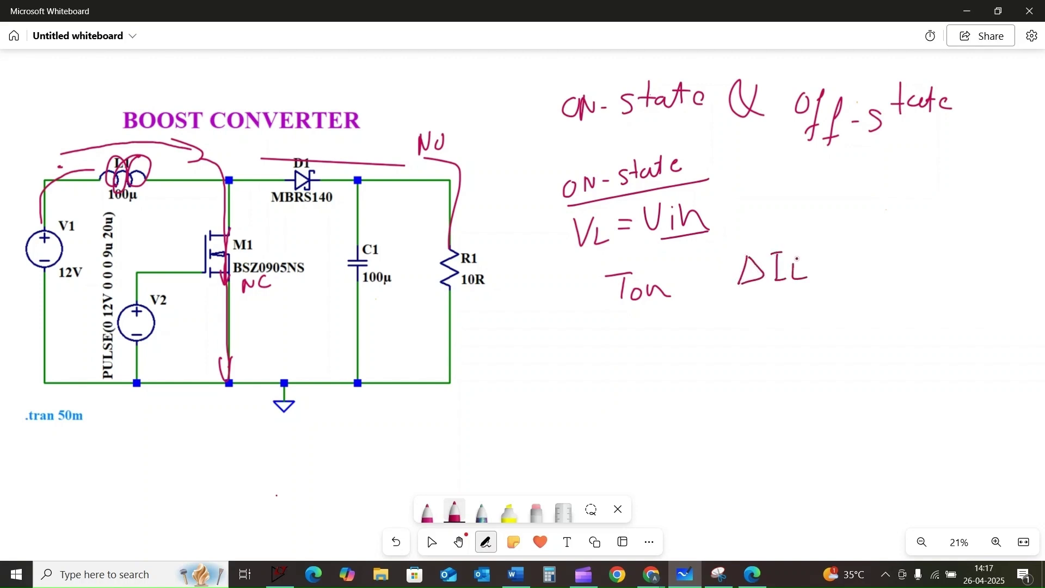
# Handwrite the ON-state ripple equation ΔIL(ON) = Vin · Ton / L below "Ton"
pyautogui.moveTo(604, 330)
pyautogui.mouseDown()
pyautogui.moveTo(619, 347)
pyautogui.moveTo(650, 353)
pyautogui.moveTo(668, 342)
pyautogui.moveTo(700, 352)
pyautogui.moveTo(722, 334)
pyautogui.mouseUp()
pyautogui.click(675, 346)
pyautogui.moveTo(712, 341); pyautogui.dragTo(724, 341)
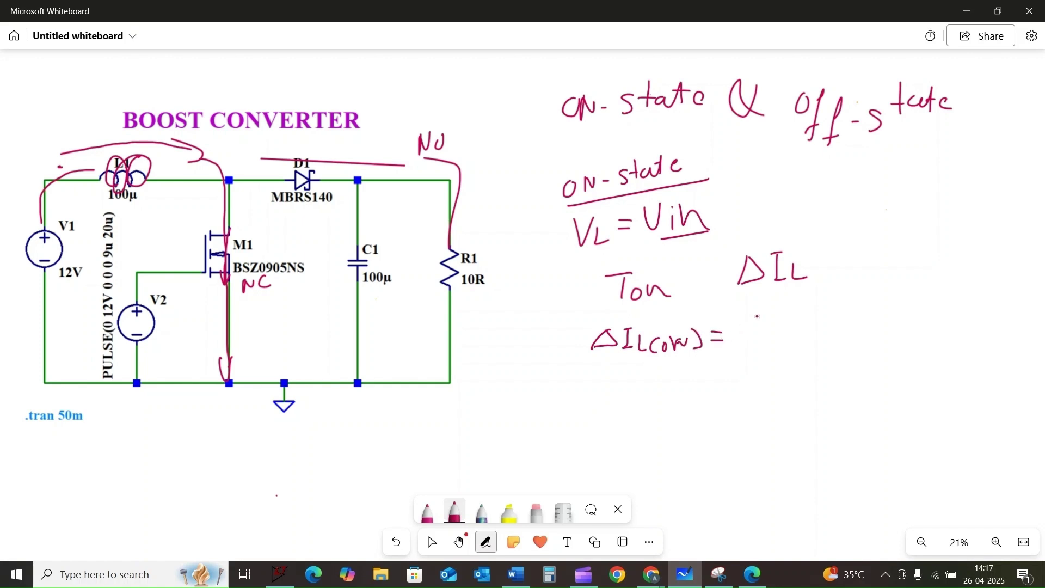
pyautogui.moveTo(758, 309)
pyautogui.mouseDown()
pyautogui.moveTo(796, 325)
pyautogui.moveTo(831, 298)
pyautogui.mouseUp()
pyautogui.moveTo(825, 299)
pyautogui.mouseDown()
pyautogui.moveTo(824, 318)
pyautogui.moveTo(847, 323)
pyautogui.moveTo(825, 319)
pyautogui.mouseUp()
pyautogui.moveTo(759, 345)
pyautogui.mouseDown()
pyautogui.moveTo(857, 334)
pyautogui.moveTo(801, 371)
pyautogui.moveTo(830, 369)
pyautogui.mouseUp()
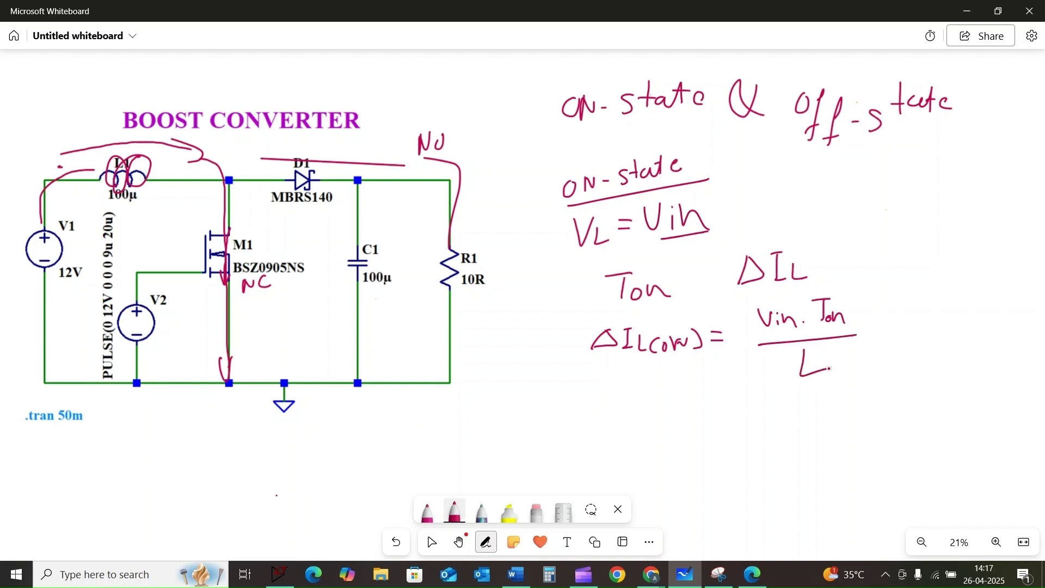
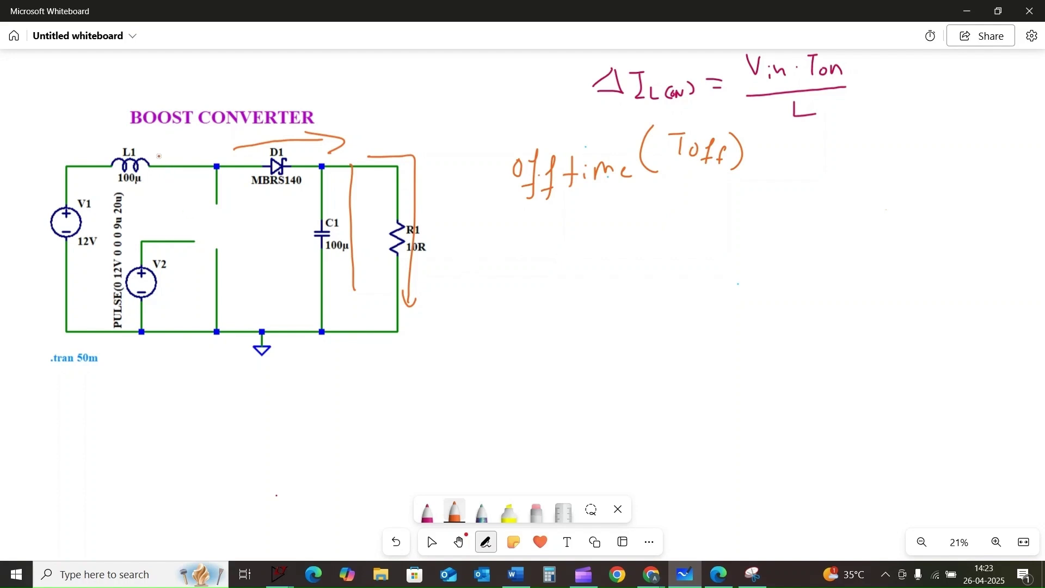
# Mark L1 with plus on the diode side and minus on the source side, and write "Vout − Vin" under the off-time heading
pyautogui.moveTo(166, 154); pyautogui.dragTo(166, 164)
pyautogui.moveTo(161, 159); pyautogui.dragTo(171, 158)
pyautogui.moveTo(93, 159); pyautogui.dragTo(103, 158)
pyautogui.moveTo(640, 212)
pyautogui.mouseDown()
pyautogui.moveTo(723, 214)
pyautogui.moveTo(749, 190)
pyautogui.moveTo(759, 216)
pyautogui.moveTo(781, 215)
pyautogui.mouseUp()
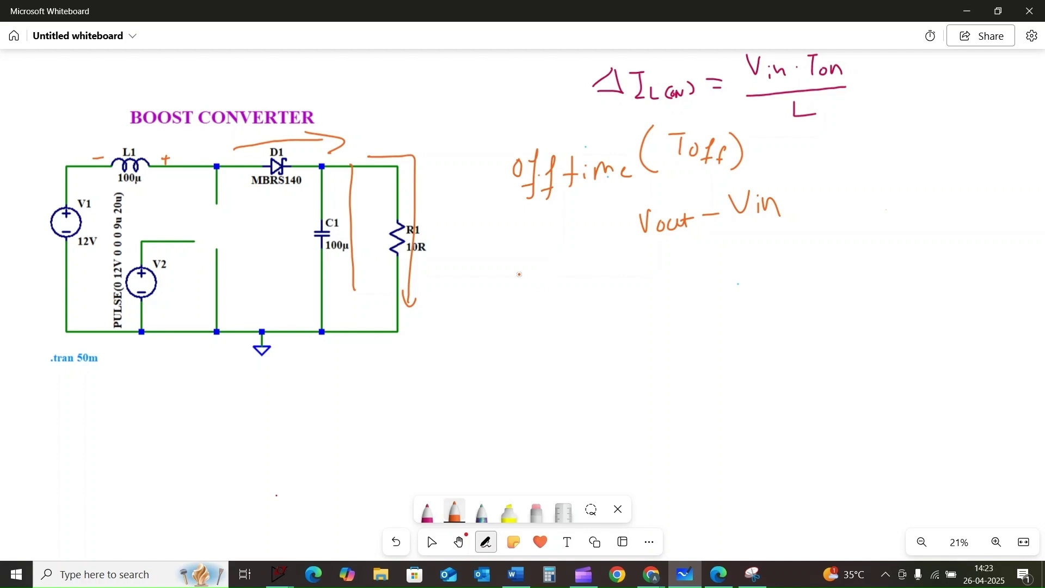
# Handwrite the off-time ripple equation ΔIL(off) = (Vout − Vin) × Toff / L below "Vout − Vin"
pyautogui.moveTo(506, 274)
pyautogui.mouseDown()
pyautogui.moveTo(539, 265)
pyautogui.moveTo(547, 283)
pyautogui.moveTo(585, 270)
pyautogui.mouseUp()
pyautogui.moveTo(598, 263)
pyautogui.mouseDown()
pyautogui.moveTo(592, 282)
pyautogui.moveTo(613, 284)
pyautogui.moveTo(646, 265)
pyautogui.mouseUp()
pyautogui.moveTo(633, 275); pyautogui.dragTo(646, 274)
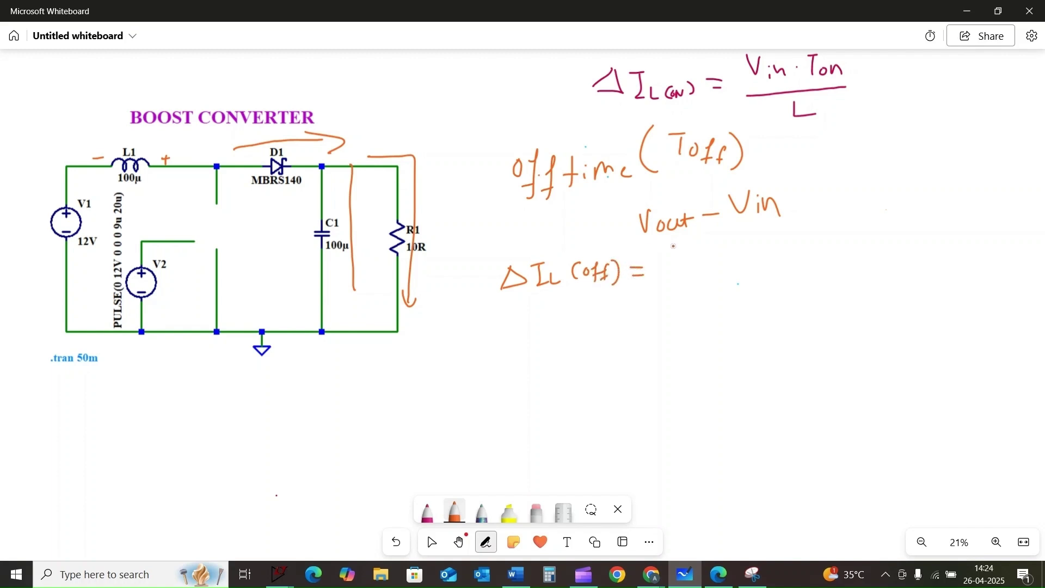
pyautogui.moveTo(688, 242)
pyautogui.mouseDown()
pyautogui.moveTo(684, 260)
pyautogui.moveTo(714, 250)
pyautogui.mouseUp()
pyautogui.moveTo(724, 248)
pyautogui.mouseDown()
pyautogui.moveTo(736, 255)
pyautogui.moveTo(791, 235)
pyautogui.moveTo(797, 249)
pyautogui.moveTo(825, 238)
pyautogui.moveTo(820, 254)
pyautogui.mouseUp()
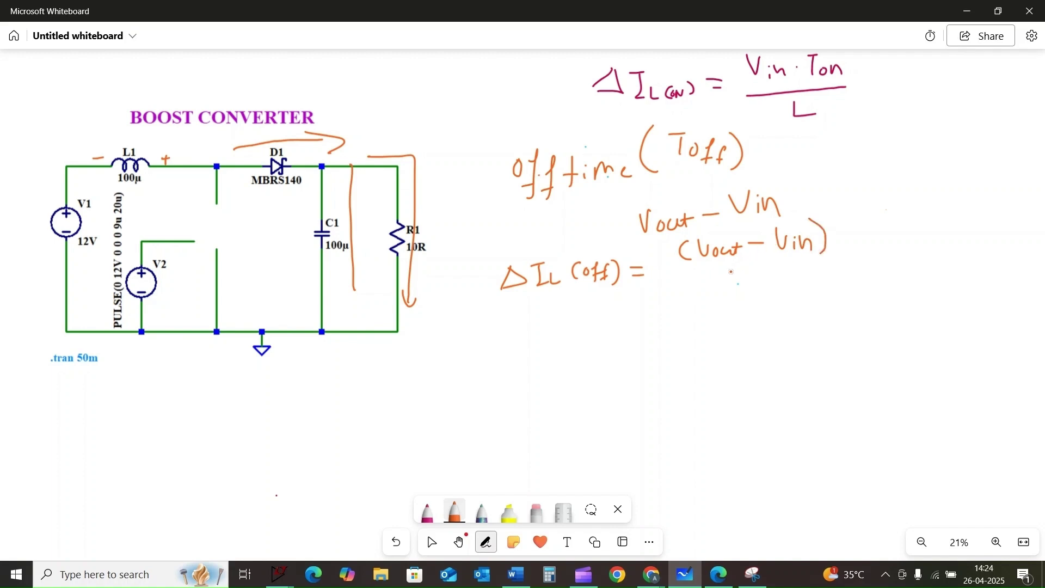
pyautogui.moveTo(693, 278); pyautogui.dragTo(825, 260)
pyautogui.moveTo(754, 277)
pyautogui.mouseDown()
pyautogui.moveTo(753, 297)
pyautogui.moveTo(787, 286)
pyautogui.mouseUp()
pyautogui.moveTo(841, 224)
pyautogui.mouseDown()
pyautogui.moveTo(851, 237)
pyautogui.moveTo(881, 213)
pyautogui.moveTo(888, 245)
pyautogui.moveTo(902, 232)
pyautogui.mouseUp()
pyautogui.moveTo(913, 220); pyautogui.dragTo(906, 249)
pyautogui.moveTo(903, 240); pyautogui.dragTo(916, 238)
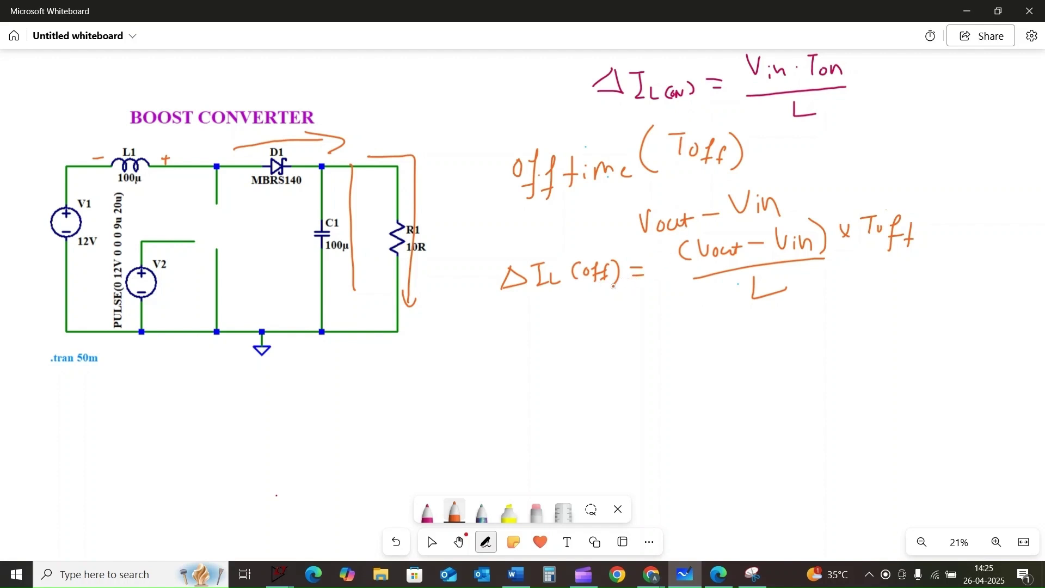
# Handwrite the fraction of Vin and Ton over L in light blue ink below the off-time equation
pyautogui.moveTo(609, 325)
pyautogui.mouseDown()
pyautogui.moveTo(621, 321)
pyautogui.moveTo(627, 341)
pyautogui.moveTo(691, 312)
pyautogui.mouseUp()
pyautogui.moveTo(683, 312)
pyautogui.mouseDown()
pyautogui.moveTo(681, 340)
pyautogui.moveTo(695, 325)
pyautogui.moveTo(711, 341)
pyautogui.mouseUp()
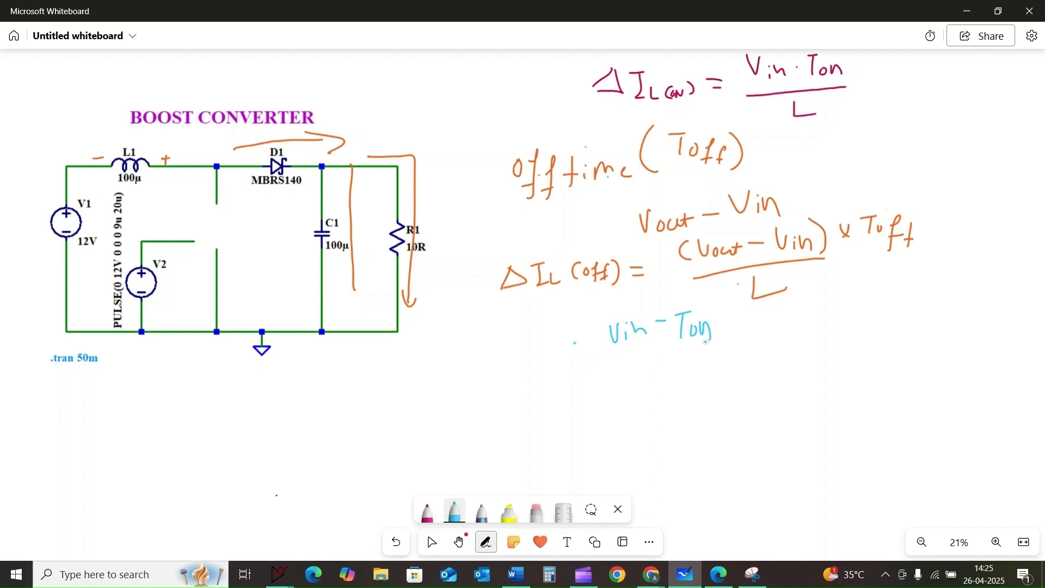
pyautogui.moveTo(625, 370); pyautogui.dragTo(714, 352)
pyautogui.moveTo(675, 383); pyautogui.dragTo(700, 397)
# Equate the blue fraction to (Vout − Vin) × Toff / L and strike out L on both sides
pyautogui.moveTo(743, 345); pyautogui.dragTo(756, 346)
pyautogui.moveTo(744, 351); pyautogui.dragTo(761, 349)
pyautogui.moveTo(803, 303)
pyautogui.mouseDown()
pyautogui.moveTo(797, 326)
pyautogui.moveTo(819, 308)
pyautogui.moveTo(853, 320)
pyautogui.mouseUp()
pyautogui.moveTo(843, 312)
pyautogui.mouseDown()
pyautogui.moveTo(894, 304)
pyautogui.moveTo(899, 285)
pyautogui.mouseUp()
pyautogui.moveTo(904, 294)
pyautogui.mouseDown()
pyautogui.moveTo(905, 306)
pyautogui.moveTo(922, 305)
pyautogui.moveTo(920, 317)
pyautogui.mouseUp()
pyautogui.moveTo(808, 351); pyautogui.dragTo(935, 331)
pyautogui.moveTo(863, 358); pyautogui.dragTo(882, 372)
pyautogui.moveTo(946, 284)
pyautogui.mouseDown()
pyautogui.moveTo(955, 293)
pyautogui.moveTo(945, 294)
pyautogui.moveTo(964, 294)
pyautogui.moveTo(1000, 278)
pyautogui.mouseUp()
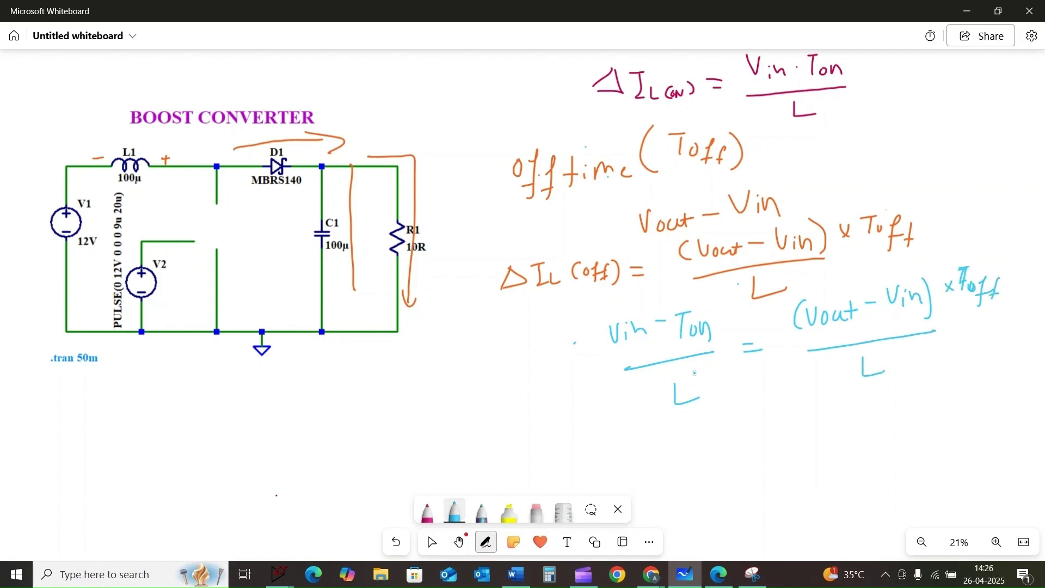
pyautogui.moveTo(702, 377); pyautogui.dragTo(670, 413)
pyautogui.moveTo(882, 369); pyautogui.dragTo(858, 382)
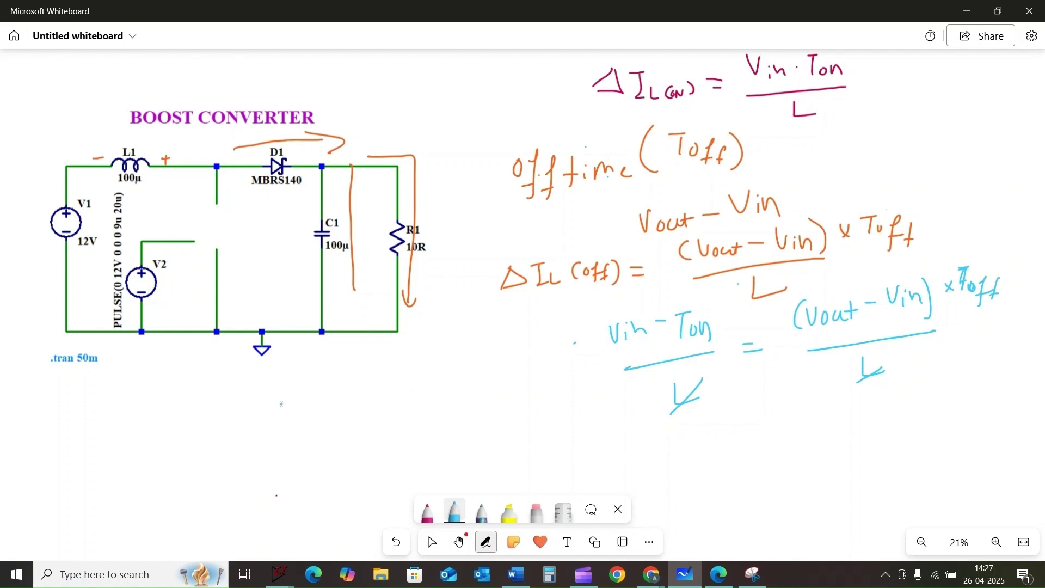
# Handwrite the duty cycle definition D = Ton / T below the circuit
pyautogui.moveTo(317, 386); pyautogui.dragTo(319, 412)
pyautogui.moveTo(344, 388); pyautogui.dragTo(361, 387)
pyautogui.moveTo(353, 394)
pyautogui.mouseDown()
pyautogui.moveTo(416, 381)
pyautogui.moveTo(426, 387)
pyautogui.moveTo(409, 401)
pyautogui.moveTo(412, 418)
pyautogui.mouseUp()
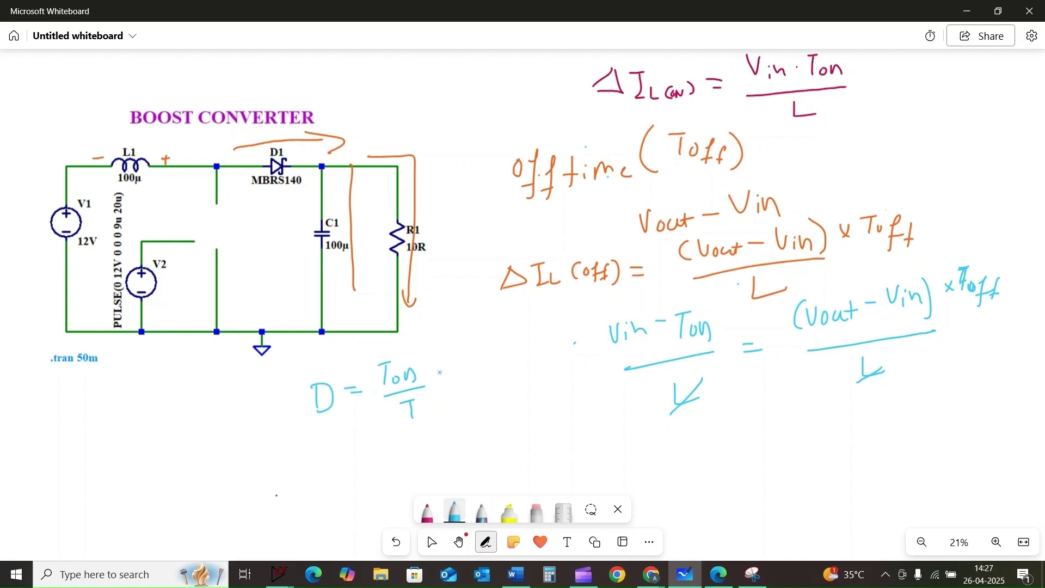
# Extend the duty cycle definition with "= Ton / (Ton + Toff)"
pyautogui.moveTo(445, 375); pyautogui.dragTo(459, 374)
pyautogui.moveTo(447, 383)
pyautogui.mouseDown()
pyautogui.moveTo(492, 345)
pyautogui.moveTo(481, 373)
pyautogui.mouseUp()
pyautogui.moveTo(498, 355); pyautogui.dragTo(499, 353)
pyautogui.moveTo(506, 353); pyautogui.dragTo(548, 370)
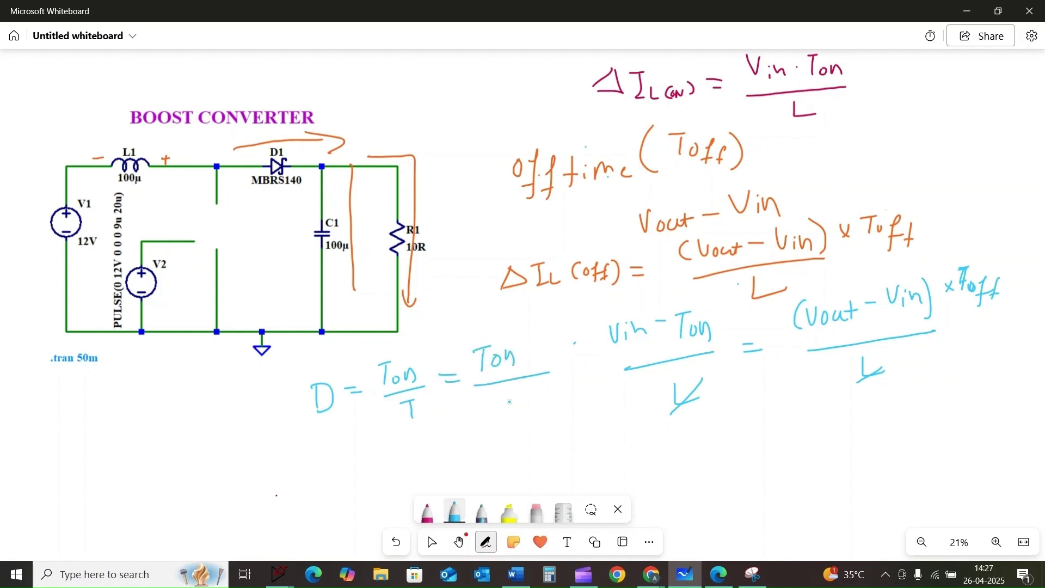
pyautogui.moveTo(473, 397)
pyautogui.mouseDown()
pyautogui.moveTo(487, 396)
pyautogui.moveTo(481, 417)
pyautogui.mouseUp()
pyautogui.moveTo(495, 405)
pyautogui.mouseDown()
pyautogui.moveTo(515, 414)
pyautogui.moveTo(530, 402)
pyautogui.mouseUp()
pyautogui.moveTo(525, 397)
pyautogui.mouseDown()
pyautogui.moveTo(524, 408)
pyautogui.moveTo(545, 387)
pyautogui.moveTo(539, 405)
pyautogui.mouseUp()
pyautogui.moveTo(550, 392); pyautogui.dragTo(556, 412)
pyautogui.moveTo(554, 397); pyautogui.dragTo(566, 397)
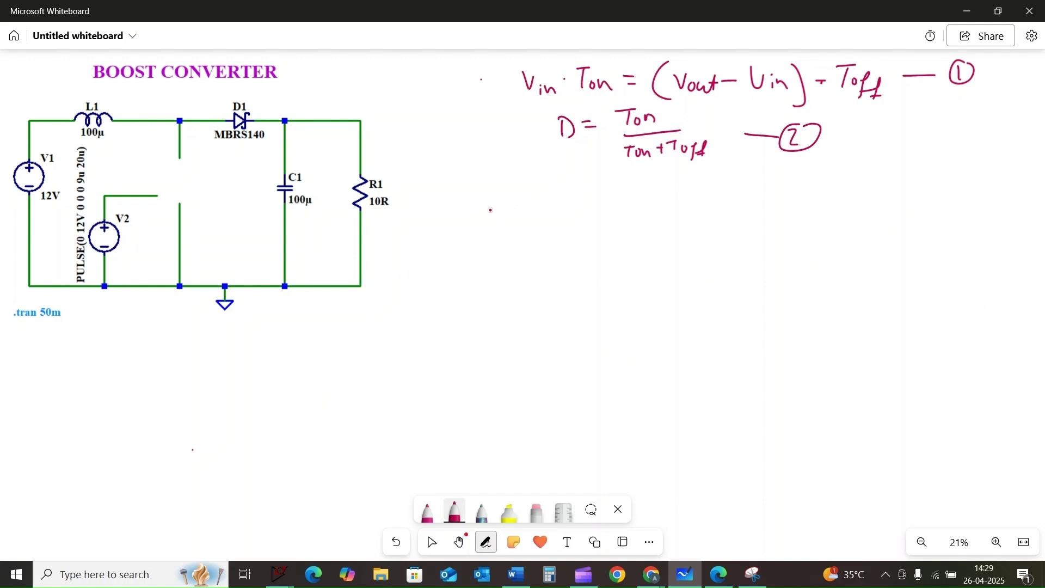
# Rewrite equation 1 as Vin · Ton = (Vout − Vin) · Toff below equation 2
pyautogui.moveTo(517, 195)
pyautogui.mouseDown()
pyautogui.moveTo(534, 197)
pyautogui.moveTo(537, 215)
pyautogui.moveTo(557, 214)
pyautogui.moveTo(593, 188)
pyautogui.mouseUp()
pyautogui.click(567, 202)
pyautogui.moveTo(587, 189)
pyautogui.mouseDown()
pyautogui.moveTo(586, 212)
pyautogui.moveTo(596, 199)
pyautogui.mouseUp()
pyautogui.moveTo(604, 203)
pyautogui.mouseDown()
pyautogui.moveTo(618, 211)
pyautogui.moveTo(648, 196)
pyautogui.mouseUp()
pyautogui.moveTo(636, 203)
pyautogui.mouseDown()
pyautogui.moveTo(650, 202)
pyautogui.moveTo(679, 230)
pyautogui.moveTo(698, 201)
pyautogui.moveTo(712, 220)
pyautogui.moveTo(730, 208)
pyautogui.moveTo(734, 218)
pyautogui.mouseUp()
pyautogui.moveTo(728, 213); pyautogui.dragTo(741, 211)
pyautogui.moveTo(742, 209); pyautogui.dragTo(784, 190)
pyautogui.moveTo(789, 209)
pyautogui.mouseDown()
pyautogui.moveTo(790, 219)
pyautogui.moveTo(810, 216)
pyautogui.mouseUp()
pyautogui.moveTo(798, 170); pyautogui.dragTo(814, 225)
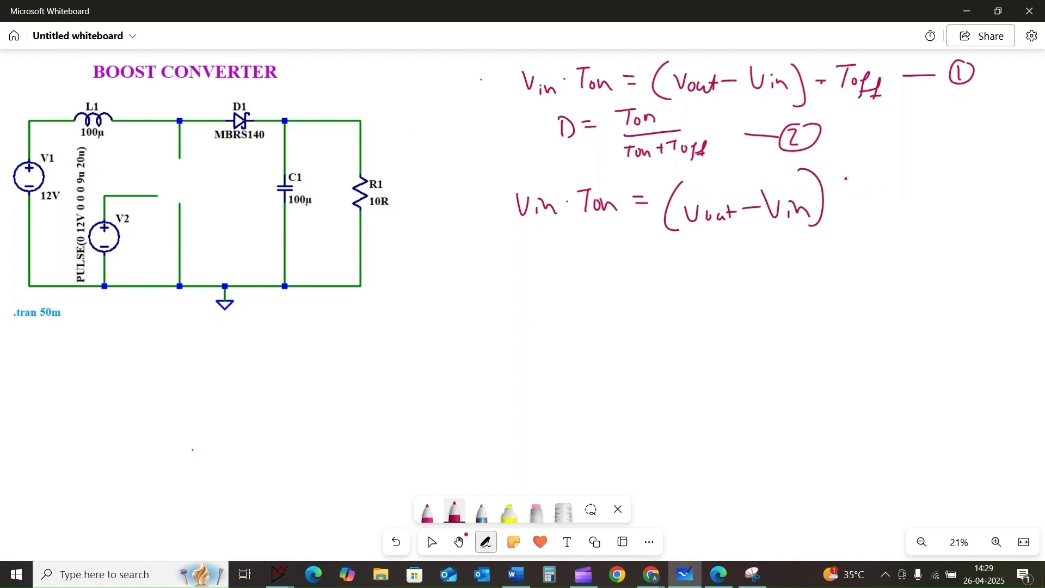
pyautogui.moveTo(857, 171)
pyautogui.mouseDown()
pyautogui.moveTo(865, 192)
pyautogui.moveTo(878, 182)
pyautogui.mouseUp()
pyautogui.moveTo(901, 168); pyautogui.dragTo(891, 203)
pyautogui.moveTo(915, 175); pyautogui.dragTo(905, 208)
pyautogui.moveTo(885, 187); pyautogui.dragTo(918, 188)
# Handwrite the expanded form Vin · Ton = Vout · Toff − Vin · Toff on the next line
pyautogui.moveTo(521, 254)
pyautogui.mouseDown()
pyautogui.moveTo(541, 274)
pyautogui.moveTo(592, 250)
pyautogui.mouseUp()
pyautogui.moveTo(586, 252)
pyautogui.mouseDown()
pyautogui.moveTo(587, 264)
pyautogui.moveTo(612, 263)
pyautogui.mouseUp()
pyautogui.moveTo(628, 258)
pyautogui.mouseDown()
pyautogui.moveTo(691, 248)
pyautogui.moveTo(716, 256)
pyautogui.mouseUp()
pyautogui.moveTo(720, 247)
pyautogui.mouseDown()
pyautogui.moveTo(719, 264)
pyautogui.moveTo(729, 252)
pyautogui.moveTo(752, 254)
pyautogui.mouseUp()
pyautogui.moveTo(749, 255); pyautogui.dragTo(769, 270)
pyautogui.click(788, 258)
pyautogui.moveTo(762, 264); pyautogui.dragTo(837, 250)
pyautogui.moveTo(842, 235)
pyautogui.mouseDown()
pyautogui.moveTo(846, 245)
pyautogui.moveTo(859, 231)
pyautogui.moveTo(869, 252)
pyautogui.mouseUp()
pyautogui.moveTo(871, 242)
pyautogui.mouseDown()
pyautogui.moveTo(878, 253)
pyautogui.moveTo(882, 244)
pyautogui.mouseUp()
pyautogui.moveTo(888, 229)
pyautogui.mouseDown()
pyautogui.moveTo(885, 251)
pyautogui.moveTo(843, 242)
pyautogui.mouseUp()
pyautogui.moveTo(852, 242)
pyautogui.mouseDown()
pyautogui.moveTo(887, 254)
pyautogui.moveTo(920, 225)
pyautogui.mouseUp()
pyautogui.click(893, 243)
pyautogui.moveTo(916, 226)
pyautogui.mouseDown()
pyautogui.moveTo(913, 244)
pyautogui.moveTo(932, 263)
pyautogui.mouseUp()
pyautogui.moveTo(930, 255)
pyautogui.mouseDown()
pyautogui.moveTo(947, 253)
pyautogui.moveTo(946, 264)
pyautogui.mouseUp()
# Handwrite the regrouped equation Vin(Ton + Toff) = Vout · Toff below the expanded form
pyautogui.moveTo(499, 319)
pyautogui.mouseDown()
pyautogui.moveTo(515, 319)
pyautogui.moveTo(522, 335)
pyautogui.moveTo(579, 345)
pyautogui.moveTo(581, 320)
pyautogui.mouseUp()
pyautogui.click(524, 322)
pyautogui.moveTo(577, 321)
pyautogui.mouseDown()
pyautogui.moveTo(577, 333)
pyautogui.moveTo(604, 338)
pyautogui.mouseUp()
pyautogui.moveTo(603, 325)
pyautogui.mouseDown()
pyautogui.moveTo(620, 324)
pyautogui.moveTo(613, 336)
pyautogui.moveTo(643, 312)
pyautogui.mouseUp()
pyautogui.moveTo(635, 314)
pyautogui.mouseDown()
pyautogui.moveTo(636, 330)
pyautogui.moveTo(651, 323)
pyautogui.mouseUp()
pyautogui.moveTo(655, 315)
pyautogui.mouseDown()
pyautogui.moveTo(648, 340)
pyautogui.moveTo(667, 335)
pyautogui.mouseUp()
pyautogui.moveTo(677, 299)
pyautogui.mouseDown()
pyautogui.moveTo(689, 338)
pyautogui.moveTo(713, 316)
pyautogui.mouseUp()
pyautogui.moveTo(699, 325)
pyautogui.mouseDown()
pyautogui.moveTo(747, 303)
pyautogui.moveTo(774, 320)
pyautogui.mouseUp()
pyautogui.moveTo(780, 304)
pyautogui.mouseDown()
pyautogui.moveTo(779, 322)
pyautogui.moveTo(830, 283)
pyautogui.mouseUp()
pyautogui.moveTo(820, 284); pyautogui.dragTo(818, 307)
pyautogui.moveTo(825, 301)
pyautogui.mouseDown()
pyautogui.moveTo(839, 294)
pyautogui.moveTo(860, 318)
pyautogui.mouseUp()
pyautogui.moveTo(853, 303); pyautogui.dragTo(871, 300)
# Replace Ton + Toff with T by handwriting Vin(T) = Vout · Toff on the next line
pyautogui.moveTo(540, 375)
pyautogui.mouseDown()
pyautogui.moveTo(552, 374)
pyautogui.moveTo(563, 390)
pyautogui.mouseUp()
pyautogui.moveTo(567, 391)
pyautogui.mouseDown()
pyautogui.moveTo(575, 378)
pyautogui.moveTo(588, 390)
pyautogui.mouseUp()
pyautogui.moveTo(618, 357); pyautogui.dragTo(617, 393)
pyautogui.moveTo(631, 374)
pyautogui.mouseDown()
pyautogui.moveTo(647, 371)
pyautogui.moveTo(641, 393)
pyautogui.moveTo(653, 395)
pyautogui.moveTo(698, 371)
pyautogui.mouseUp()
pyautogui.moveTo(686, 379)
pyautogui.mouseDown()
pyautogui.moveTo(738, 362)
pyautogui.moveTo(767, 372)
pyautogui.mouseUp()
pyautogui.click(784, 357)
pyautogui.moveTo(761, 364); pyautogui.dragTo(810, 342)
pyautogui.moveTo(803, 347)
pyautogui.mouseDown()
pyautogui.moveTo(800, 365)
pyautogui.moveTo(814, 360)
pyautogui.moveTo(817, 376)
pyautogui.moveTo(831, 376)
pyautogui.mouseUp()
pyautogui.moveTo(815, 370); pyautogui.dragTo(845, 368)
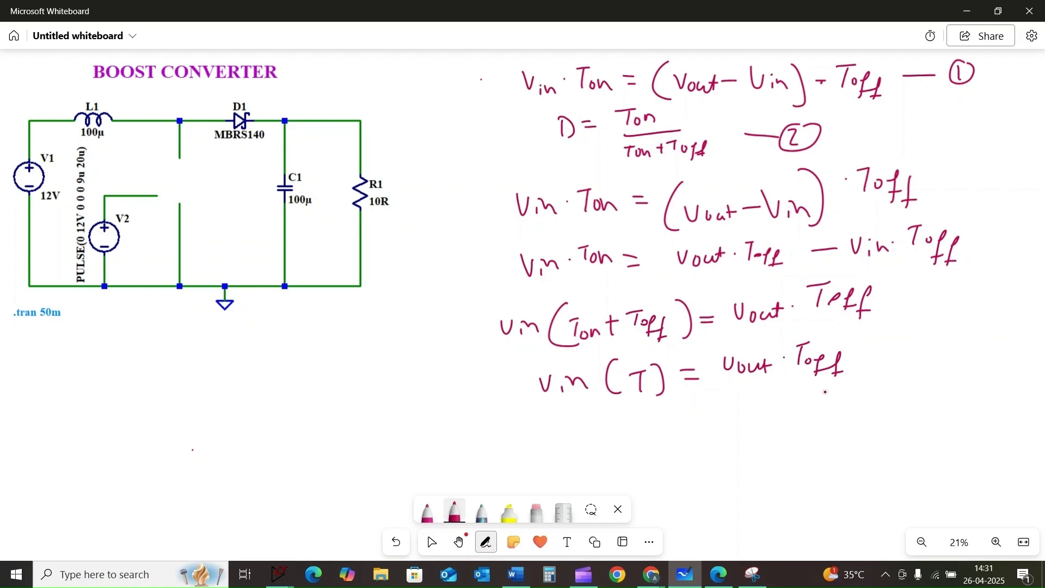
# Handwrite Vout = Vin · T / Toff below the Vin(T) equation
pyautogui.moveTo(621, 428)
pyautogui.mouseDown()
pyautogui.moveTo(632, 444)
pyautogui.moveTo(636, 425)
pyautogui.mouseUp()
pyautogui.moveTo(646, 434); pyautogui.dragTo(677, 436)
pyautogui.moveTo(670, 427); pyautogui.dragTo(709, 424)
pyautogui.moveTo(687, 420)
pyautogui.mouseDown()
pyautogui.moveTo(733, 425)
pyautogui.moveTo(738, 405)
pyautogui.mouseUp()
pyautogui.moveTo(744, 413)
pyautogui.mouseDown()
pyautogui.moveTo(744, 423)
pyautogui.moveTo(763, 421)
pyautogui.moveTo(818, 387)
pyautogui.mouseUp()
pyautogui.moveTo(809, 388); pyautogui.dragTo(810, 407)
pyautogui.moveTo(791, 419)
pyautogui.mouseDown()
pyautogui.moveTo(845, 411)
pyautogui.moveTo(818, 432)
pyautogui.mouseUp()
pyautogui.moveTo(812, 433)
pyautogui.mouseDown()
pyautogui.moveTo(811, 446)
pyautogui.moveTo(822, 438)
pyautogui.mouseUp()
pyautogui.moveTo(835, 425); pyautogui.dragTo(828, 447)
pyautogui.moveTo(826, 436); pyautogui.dragTo(844, 448)
pyautogui.moveTo(841, 435); pyautogui.dragTo(852, 434)
# Handwrite the relation Toff = T − Ton below the circuit
pyautogui.moveTo(136, 336); pyautogui.dragTo(154, 335)
pyautogui.moveTo(147, 337)
pyautogui.mouseDown()
pyautogui.moveTo(147, 361)
pyautogui.moveTo(157, 351)
pyautogui.mouseUp()
pyautogui.moveTo(166, 356); pyautogui.dragTo(171, 340)
pyautogui.moveTo(190, 338)
pyautogui.mouseDown()
pyautogui.moveTo(183, 373)
pyautogui.moveTo(195, 362)
pyautogui.mouseUp()
pyautogui.moveTo(200, 353); pyautogui.dragTo(211, 352)
pyautogui.moveTo(200, 362); pyautogui.dragTo(255, 328)
pyautogui.moveTo(247, 330)
pyautogui.mouseDown()
pyautogui.moveTo(248, 357)
pyautogui.moveTo(293, 327)
pyautogui.mouseUp()
pyautogui.moveTo(286, 328)
pyautogui.mouseDown()
pyautogui.moveTo(286, 353)
pyautogui.moveTo(299, 339)
pyautogui.mouseUp()
pyautogui.moveTo(304, 337); pyautogui.dragTo(325, 344)
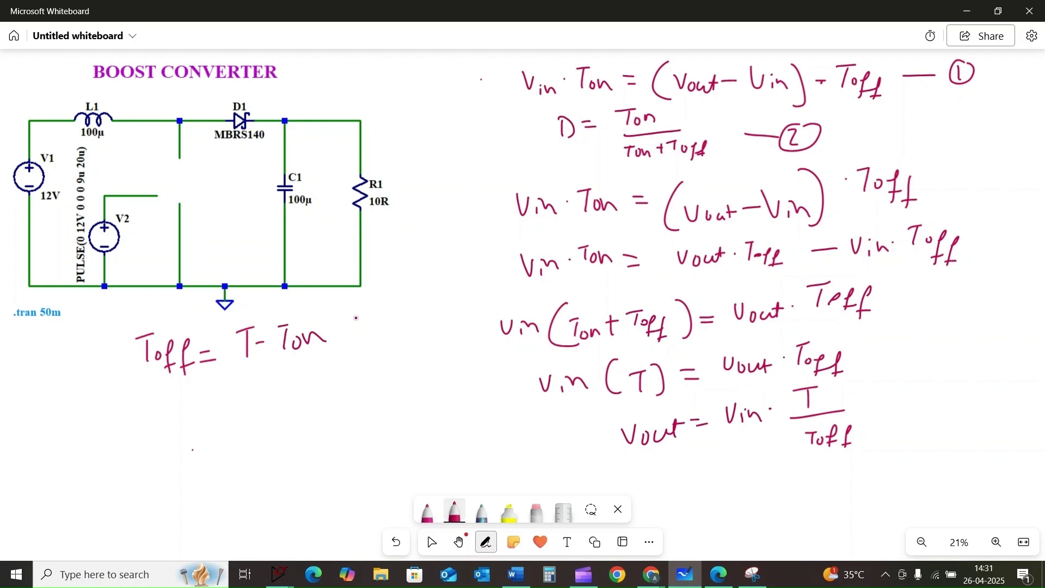
# Substitute for Toff by handwriting Vout = Vin × T / (T − Ton) under the Toff relation
pyautogui.moveTo(183, 414)
pyautogui.mouseDown()
pyautogui.moveTo(184, 438)
pyautogui.moveTo(191, 415)
pyautogui.mouseUp()
pyautogui.moveTo(204, 425); pyautogui.dragTo(231, 435)
pyautogui.moveTo(224, 423); pyautogui.dragTo(275, 412)
pyautogui.moveTo(259, 422); pyautogui.dragTo(274, 419)
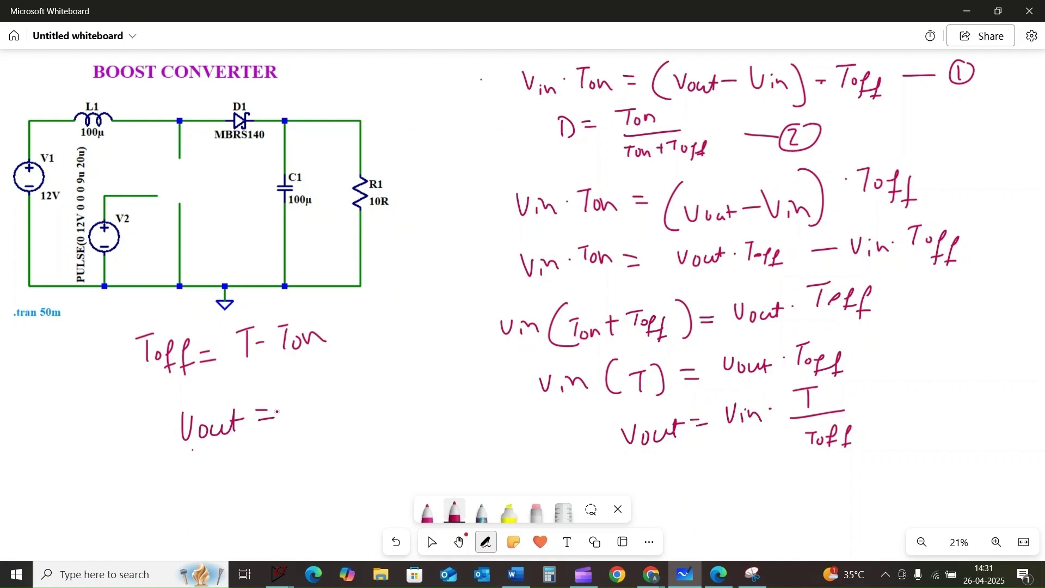
pyautogui.moveTo(308, 371)
pyautogui.mouseDown()
pyautogui.moveTo(310, 397)
pyautogui.moveTo(328, 374)
pyautogui.moveTo(386, 370)
pyautogui.mouseUp()
pyautogui.moveTo(384, 357); pyautogui.dragTo(373, 373)
pyautogui.moveTo(406, 335); pyautogui.dragTo(433, 328)
pyautogui.moveTo(425, 334); pyautogui.dragTo(426, 358)
pyautogui.moveTo(408, 372); pyautogui.dragTo(462, 357)
pyautogui.moveTo(408, 389); pyautogui.dragTo(426, 385)
pyautogui.moveTo(417, 388); pyautogui.dragTo(419, 408)
pyautogui.moveTo(427, 396); pyautogui.dragTo(448, 393)
pyautogui.moveTo(447, 381)
pyautogui.mouseDown()
pyautogui.moveTo(464, 377)
pyautogui.moveTo(456, 397)
pyautogui.mouseUp()
pyautogui.moveTo(463, 387); pyautogui.dragTo(493, 387)
# Handwrite the simplified form = Vin × 1 / (1 − Ton/T) on the next line
pyautogui.moveTo(261, 472)
pyautogui.mouseDown()
pyautogui.moveTo(289, 477)
pyautogui.moveTo(311, 444)
pyautogui.moveTo(322, 460)
pyautogui.mouseUp()
pyautogui.click(320, 442)
pyautogui.moveTo(327, 454)
pyautogui.mouseDown()
pyautogui.moveTo(333, 443)
pyautogui.moveTo(340, 453)
pyautogui.mouseUp()
pyautogui.moveTo(347, 431)
pyautogui.mouseDown()
pyautogui.moveTo(356, 452)
pyautogui.moveTo(347, 450)
pyautogui.mouseUp()
pyautogui.moveTo(377, 402)
pyautogui.mouseDown()
pyautogui.moveTo(423, 422)
pyautogui.moveTo(387, 469)
pyautogui.moveTo(424, 449)
pyautogui.moveTo(455, 437)
pyautogui.mouseUp()
pyautogui.moveTo(445, 439); pyautogui.dragTo(446, 454)
pyautogui.moveTo(462, 444)
pyautogui.mouseDown()
pyautogui.moveTo(494, 452)
pyautogui.moveTo(476, 480)
pyautogui.mouseUp()
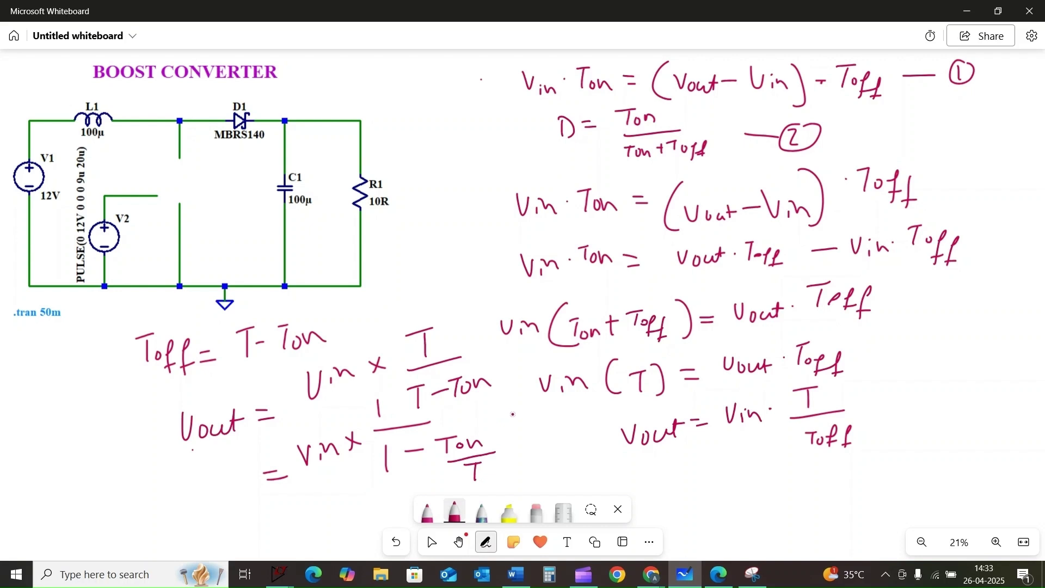
# Handwrite the final formula Vout = Vin / (1 − D) in light blue beside the derivation
pyautogui.moveTo(55, 488); pyautogui.dragTo(94, 507)
pyautogui.moveTo(98, 486)
pyautogui.mouseDown()
pyautogui.moveTo(101, 505)
pyautogui.moveTo(108, 491)
pyautogui.mouseUp()
pyautogui.moveTo(102, 497)
pyautogui.mouseDown()
pyautogui.moveTo(125, 500)
pyautogui.moveTo(147, 457)
pyautogui.moveTo(199, 487)
pyautogui.mouseUp()
pyautogui.moveTo(154, 514); pyautogui.dragTo(156, 529)
pyautogui.moveTo(162, 516); pyautogui.dragTo(195, 518)
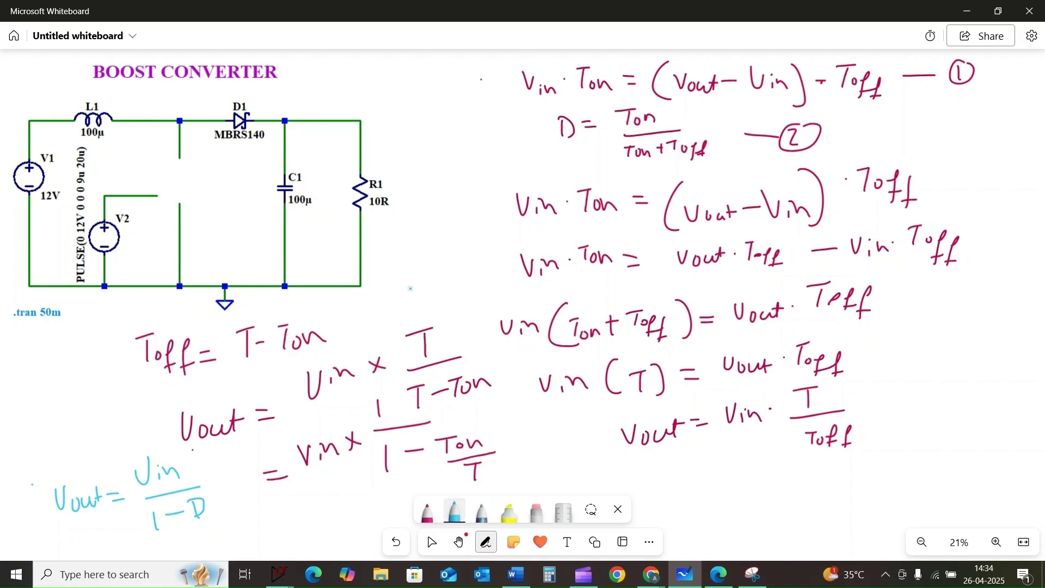
pyautogui.moveTo(407, 260)
pyautogui.mouseDown()
pyautogui.moveTo(401, 269)
pyautogui.moveTo(423, 267)
pyautogui.mouseUp()
pyautogui.moveTo(436, 248); pyautogui.dragTo(459, 265)
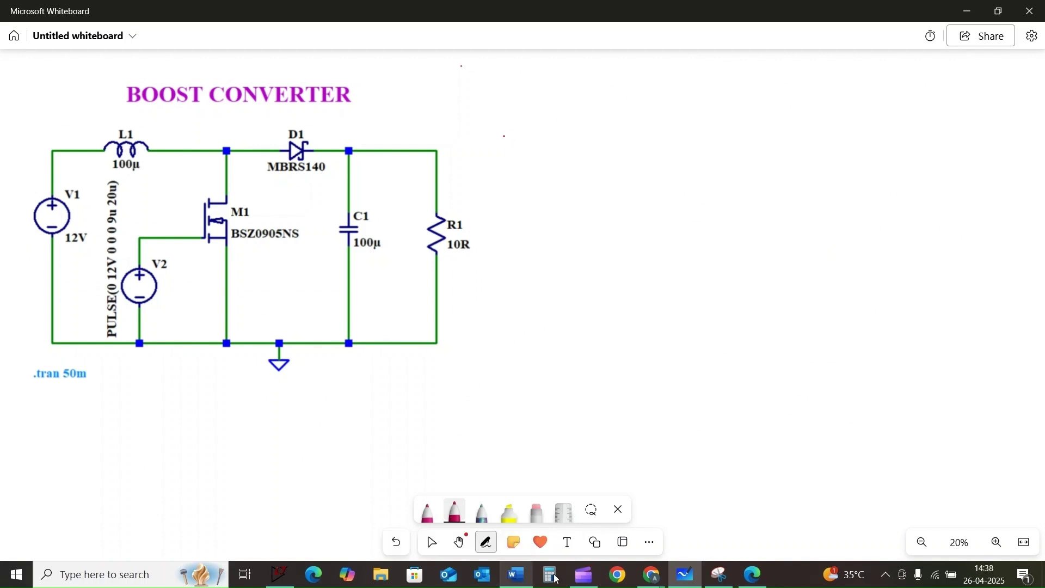
# Glance at the LTspice schematic, return to the whiteboard and handwrite the output voltage 24V beside R1
pyautogui.click(277, 576)
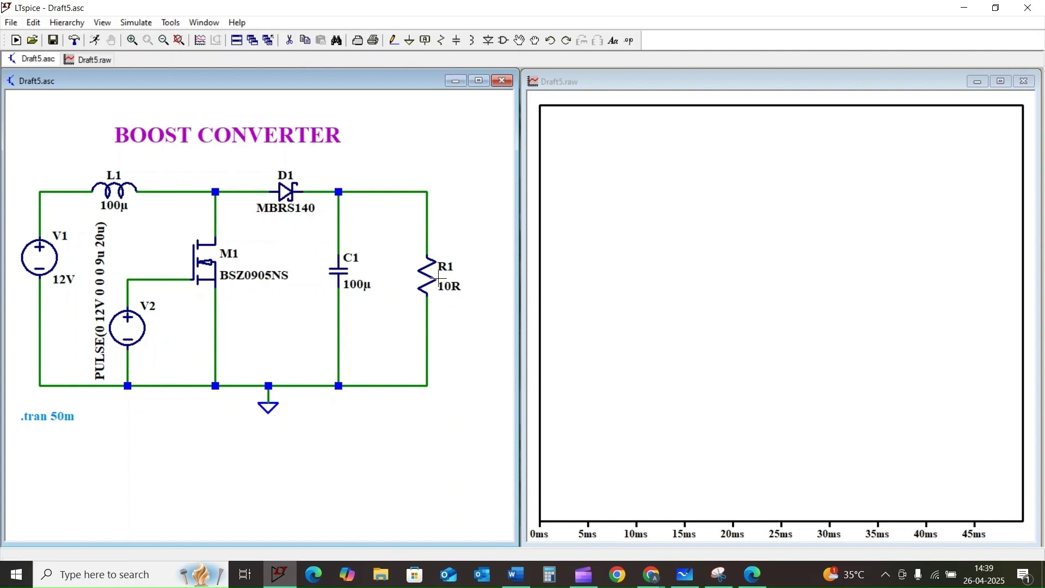
pyautogui.hotkey('alt', 'Tab')
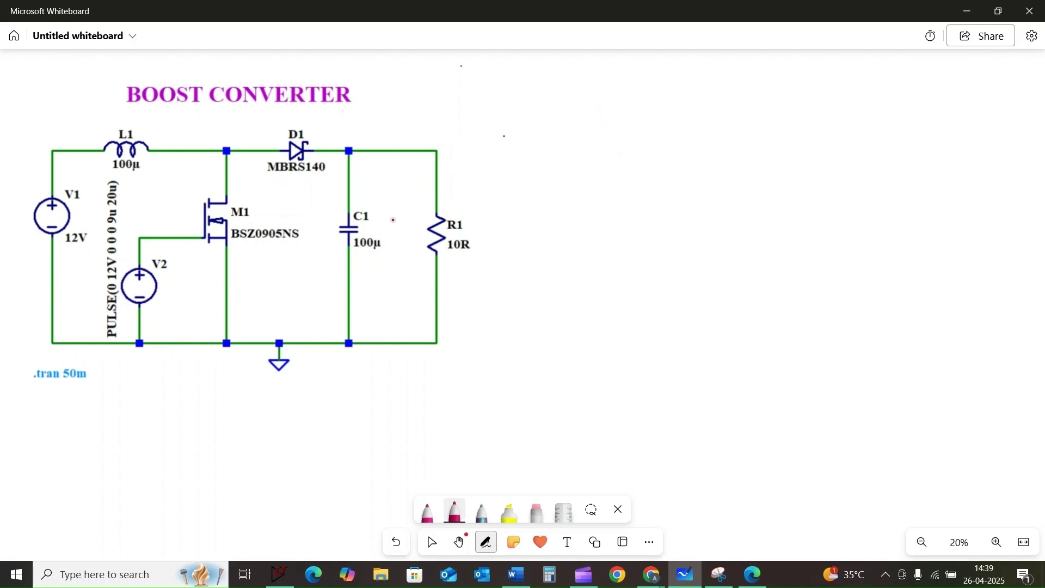
pyautogui.moveTo(477, 200)
pyautogui.mouseDown()
pyautogui.moveTo(482, 229)
pyautogui.moveTo(492, 228)
pyautogui.mouseUp()
pyautogui.moveTo(497, 202); pyautogui.dragTo(508, 225)
pyautogui.moveTo(515, 197)
pyautogui.mouseDown()
pyautogui.moveTo(519, 219)
pyautogui.moveTo(531, 196)
pyautogui.mouseUp()
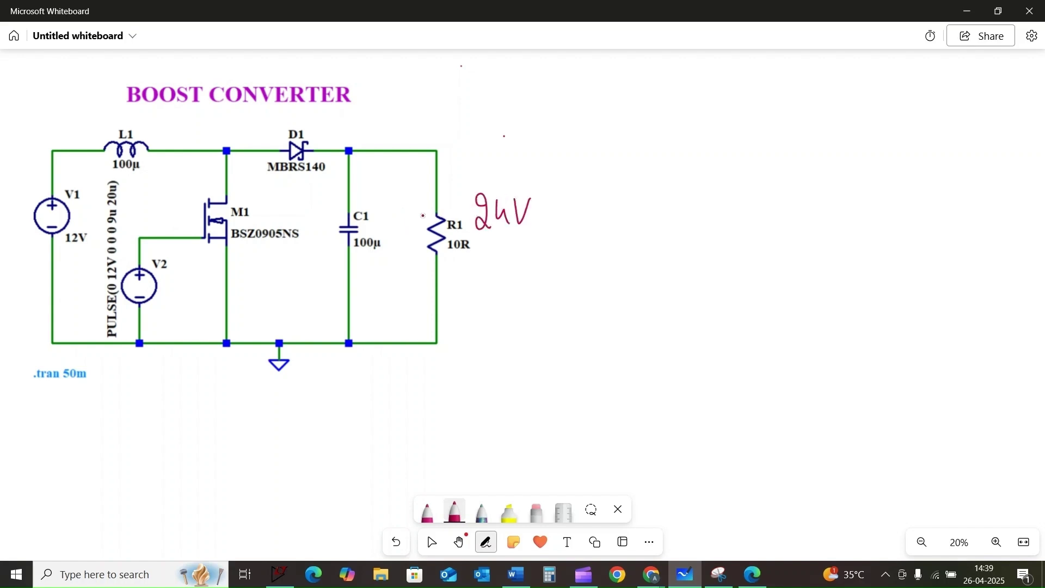
# Handwrite the formula Vout = Vin / (1 − D) in the blank area beside the circuit
pyautogui.moveTo(622, 100); pyautogui.dragTo(669, 112)
pyautogui.moveTo(673, 91); pyautogui.dragTo(677, 112)
pyautogui.moveTo(669, 100); pyautogui.dragTo(701, 96)
pyautogui.moveTo(694, 105)
pyautogui.mouseDown()
pyautogui.moveTo(736, 77)
pyautogui.moveTo(741, 95)
pyautogui.moveTo(812, 99)
pyautogui.mouseUp()
pyautogui.moveTo(740, 125)
pyautogui.mouseDown()
pyautogui.moveTo(744, 145)
pyautogui.moveTo(776, 133)
pyautogui.mouseUp()
pyautogui.moveTo(783, 123); pyautogui.dragTo(788, 137)
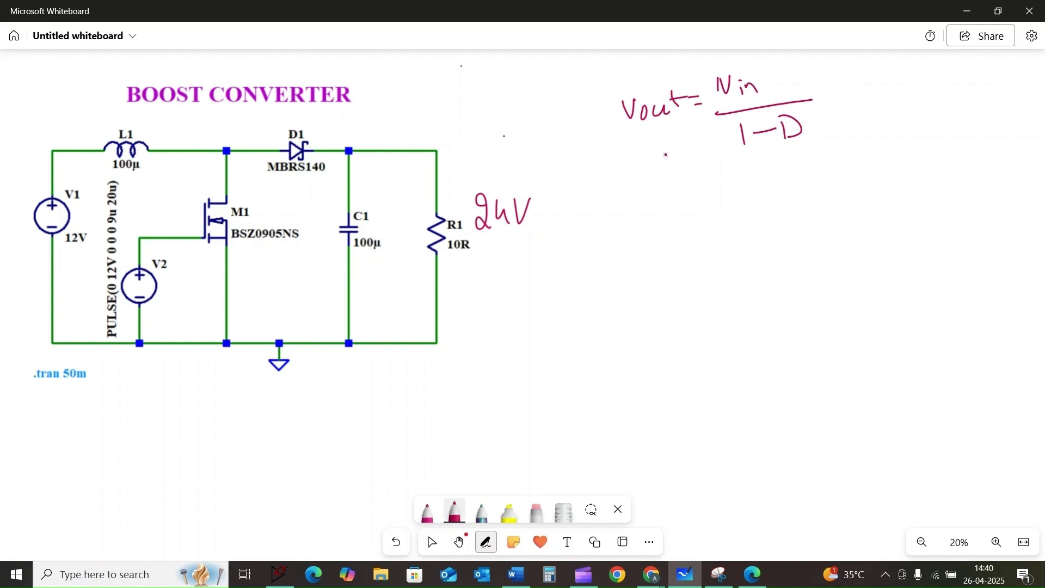
# Substitute the voltages by handwriting 24V = 12V / (1 − D) below the formula
pyautogui.moveTo(642, 174); pyautogui.dragTo(656, 195)
pyautogui.moveTo(660, 173)
pyautogui.mouseDown()
pyautogui.moveTo(676, 192)
pyautogui.moveTo(693, 163)
pyautogui.moveTo(739, 183)
pyautogui.mouseUp()
pyautogui.moveTo(755, 158)
pyautogui.mouseDown()
pyautogui.moveTo(757, 177)
pyautogui.moveTo(778, 174)
pyautogui.moveTo(796, 152)
pyautogui.mouseUp()
pyautogui.moveTo(745, 208)
pyautogui.mouseDown()
pyautogui.moveTo(829, 190)
pyautogui.moveTo(770, 233)
pyautogui.mouseUp()
pyautogui.moveTo(781, 219); pyautogui.dragTo(802, 216)
pyautogui.moveTo(805, 201); pyautogui.dragTo(811, 229)
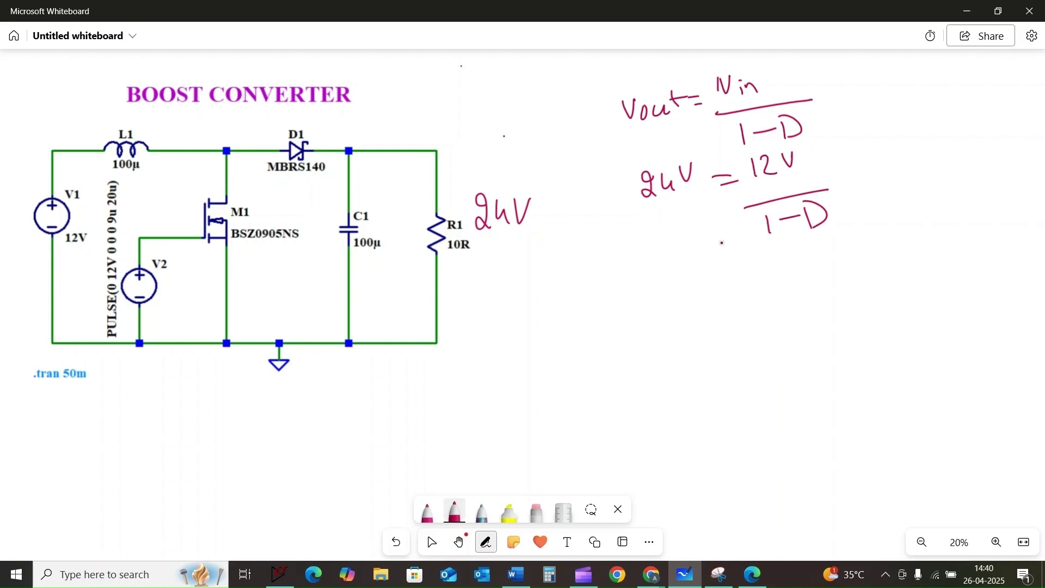
# Rearrange the equation by handwriting 1 − D = 12V / 24V = 0.5, undoing the stray last stroke
pyautogui.moveTo(657, 273); pyautogui.dragTo(660, 293)
pyautogui.moveTo(666, 278); pyautogui.dragTo(689, 287)
pyautogui.moveTo(688, 266)
pyautogui.mouseDown()
pyautogui.moveTo(698, 266)
pyautogui.moveTo(690, 286)
pyautogui.mouseUp()
pyautogui.moveTo(711, 269); pyautogui.dragTo(773, 264)
pyautogui.moveTo(779, 254); pyautogui.dragTo(793, 265)
pyautogui.moveTo(791, 251); pyautogui.dragTo(798, 249)
pyautogui.moveTo(769, 279)
pyautogui.mouseDown()
pyautogui.moveTo(826, 268)
pyautogui.moveTo(785, 309)
pyautogui.moveTo(796, 306)
pyautogui.mouseUp()
pyautogui.moveTo(798, 290); pyautogui.dragTo(850, 257)
pyautogui.moveTo(841, 266)
pyautogui.mouseDown()
pyautogui.moveTo(873, 248)
pyautogui.moveTo(893, 260)
pyautogui.moveTo(903, 239)
pyautogui.mouseUp()
pyautogui.click(883, 246)
pyautogui.moveTo(907, 233)
pyautogui.mouseDown()
pyautogui.moveTo(915, 252)
pyautogui.moveTo(925, 233)
pyautogui.mouseUp()
pyautogui.hotkey('ctrl', 'z')
# Solve for the duty cycle by handwriting D = 1 − 0.5 = 0.5, undoing the stray last stroke
pyautogui.moveTo(703, 345); pyautogui.dragTo(706, 384)
pyautogui.moveTo(728, 360); pyautogui.dragTo(749, 360)
pyautogui.moveTo(731, 368)
pyautogui.mouseDown()
pyautogui.moveTo(764, 369)
pyautogui.moveTo(804, 340)
pyautogui.moveTo(823, 352)
pyautogui.mouseUp()
pyautogui.click(813, 343)
pyautogui.moveTo(824, 333); pyautogui.dragTo(864, 327)
pyautogui.moveTo(847, 344)
pyautogui.mouseDown()
pyautogui.moveTo(886, 321)
pyautogui.moveTo(905, 329)
pyautogui.mouseUp()
pyautogui.click(894, 322)
pyautogui.moveTo(904, 315); pyautogui.dragTo(923, 311)
pyautogui.moveTo(925, 306)
pyautogui.mouseDown()
pyautogui.moveTo(933, 324)
pyautogui.moveTo(942, 306)
pyautogui.mouseUp()
pyautogui.hotkey('ctrl', 'z')
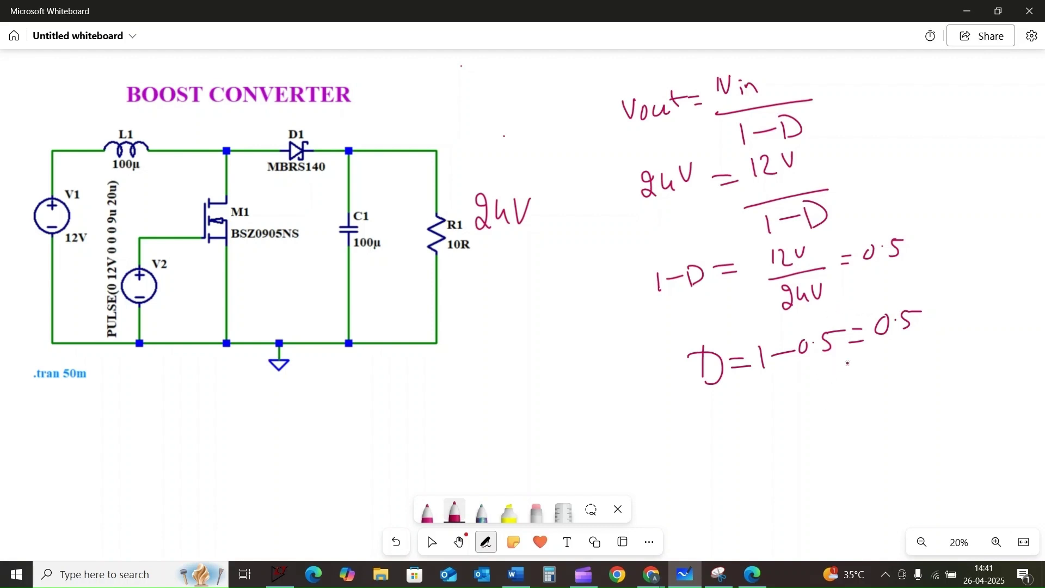
# Underline the duty cycle result 0.5 and handwrite 50% below it
pyautogui.moveTo(873, 354); pyautogui.dragTo(932, 345)
pyautogui.moveTo(795, 408); pyautogui.dragTo(795, 434)
pyautogui.moveTo(796, 410); pyautogui.dragTo(807, 408)
pyautogui.moveTo(819, 407)
pyautogui.mouseDown()
pyautogui.moveTo(818, 421)
pyautogui.moveTo(820, 406)
pyautogui.mouseUp()
pyautogui.moveTo(837, 396); pyautogui.dragTo(839, 418)
pyautogui.moveTo(852, 404); pyautogui.dragTo(852, 405)
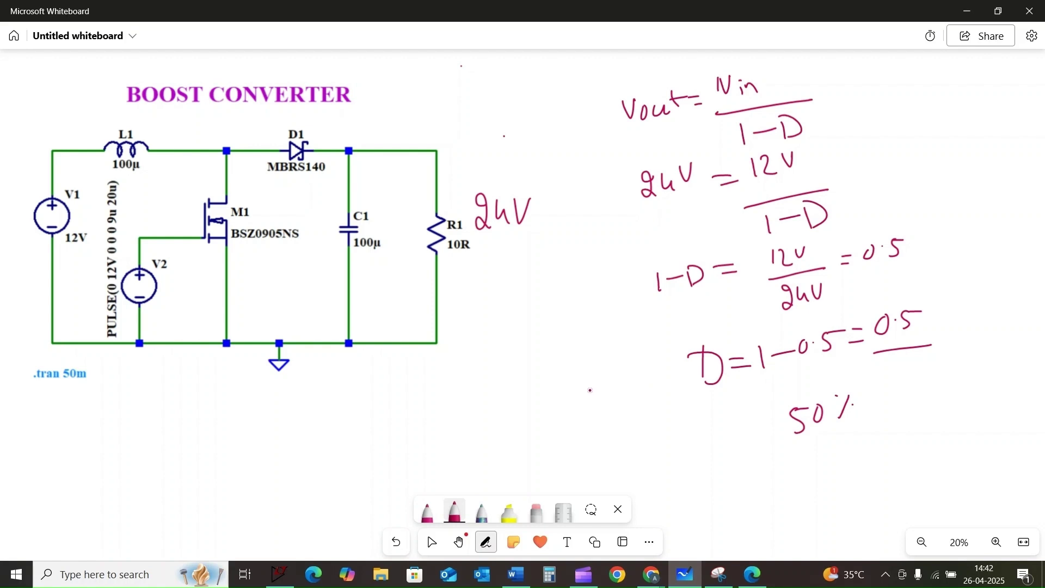
# Handwrite the switching frequency 50kHz below R1
pyautogui.moveTo(471, 373); pyautogui.dragTo(472, 394)
pyautogui.moveTo(475, 373); pyautogui.dragTo(506, 382)
pyautogui.moveTo(515, 366); pyautogui.dragTo(512, 381)
pyautogui.moveTo(540, 354); pyautogui.dragTo(548, 372)
pyautogui.moveTo(554, 360); pyautogui.dragTo(586, 366)
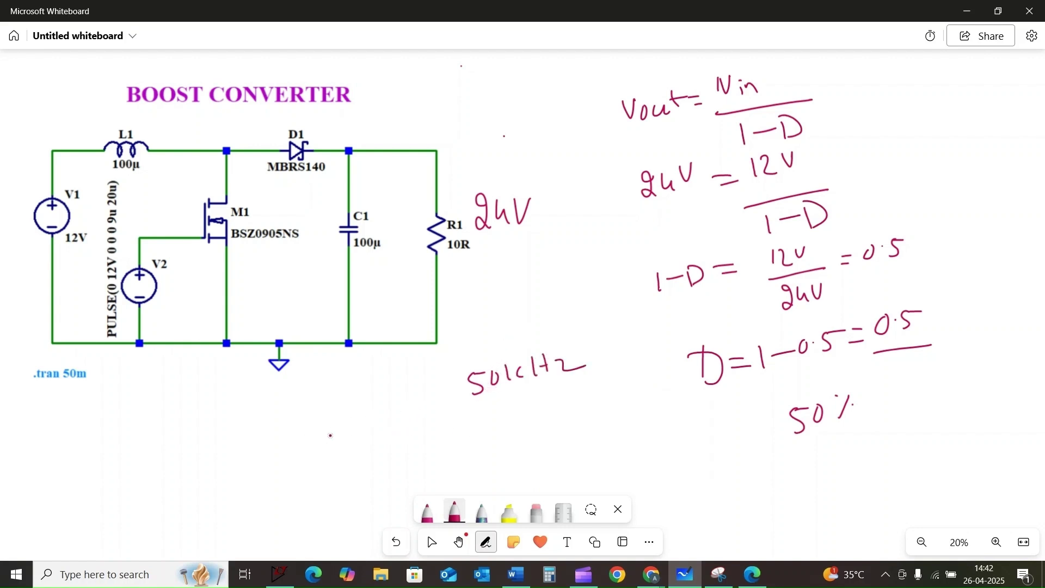
# Handwrite the period calculation T = 1/f = 1 / (50 × 10³ Hz) below the circuit
pyautogui.moveTo(304, 420); pyautogui.dragTo(325, 417)
pyautogui.moveTo(318, 423); pyautogui.dragTo(321, 450)
pyautogui.moveTo(328, 435); pyautogui.dragTo(339, 442)
pyautogui.moveTo(364, 396); pyautogui.dragTo(366, 433)
pyautogui.moveTo(356, 434)
pyautogui.mouseDown()
pyautogui.moveTo(374, 429)
pyautogui.moveTo(374, 479)
pyautogui.moveTo(428, 436)
pyautogui.mouseUp()
pyautogui.moveTo(414, 444); pyautogui.dragTo(434, 441)
pyautogui.moveTo(454, 394)
pyautogui.mouseDown()
pyautogui.moveTo(456, 411)
pyautogui.moveTo(496, 414)
pyautogui.moveTo(462, 454)
pyautogui.mouseUp()
pyautogui.moveTo(471, 437); pyautogui.dragTo(494, 431)
pyautogui.moveTo(507, 432)
pyautogui.mouseDown()
pyautogui.moveTo(515, 445)
pyautogui.moveTo(522, 432)
pyautogui.mouseUp()
pyautogui.moveTo(527, 430)
pyautogui.mouseDown()
pyautogui.moveTo(529, 441)
pyautogui.moveTo(545, 421)
pyautogui.moveTo(566, 431)
pyautogui.mouseUp()
pyautogui.moveTo(575, 417); pyautogui.dragTo(575, 424)
pyautogui.moveTo(582, 419); pyautogui.dragTo(595, 428)
pyautogui.click(598, 426)
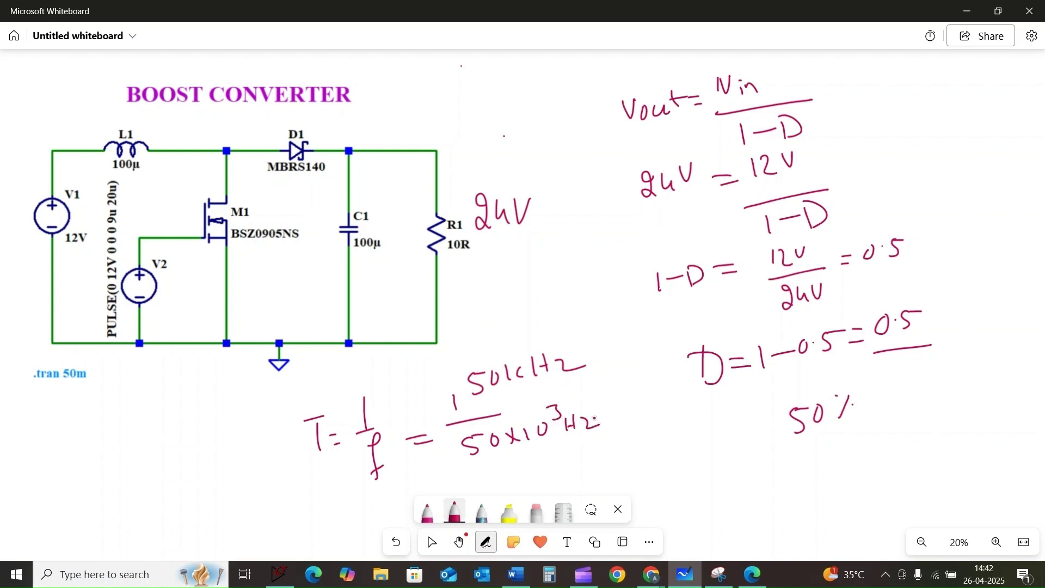
# Handwrite the period result = 20 µs below the calculation and underline it
pyautogui.moveTo(545, 464); pyautogui.dragTo(568, 458)
pyautogui.moveTo(554, 469); pyautogui.dragTo(571, 463)
pyautogui.moveTo(595, 442)
pyautogui.mouseDown()
pyautogui.moveTo(591, 458)
pyautogui.moveTo(605, 458)
pyautogui.mouseUp()
pyautogui.moveTo(616, 442)
pyautogui.mouseDown()
pyautogui.moveTo(612, 455)
pyautogui.moveTo(617, 442)
pyautogui.moveTo(651, 448)
pyautogui.mouseUp()
pyautogui.moveTo(668, 428); pyautogui.dragTo(661, 443)
pyautogui.moveTo(603, 474); pyautogui.dragTo(695, 455)
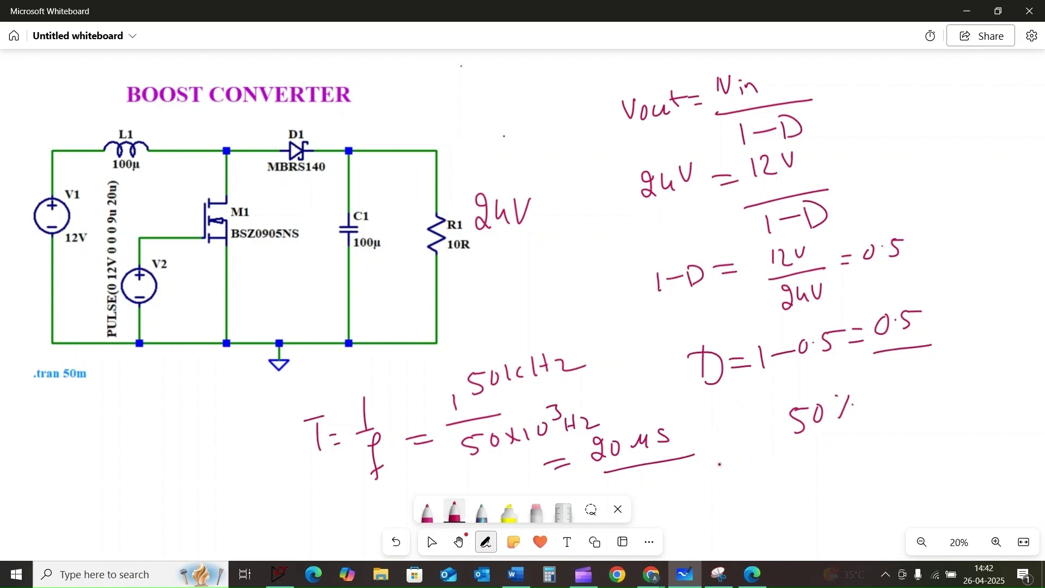
# Handwrite the on-time calculation Ton = D · T = 0.5 × 20 µs below the 50% duty cycle
pyautogui.moveTo(726, 462); pyautogui.dragTo(740, 461)
pyautogui.moveTo(734, 468)
pyautogui.mouseDown()
pyautogui.moveTo(732, 488)
pyautogui.moveTo(746, 475)
pyautogui.mouseUp()
pyautogui.moveTo(756, 474)
pyautogui.mouseDown()
pyautogui.moveTo(756, 487)
pyautogui.moveTo(771, 486)
pyautogui.moveTo(794, 462)
pyautogui.mouseUp()
pyautogui.moveTo(779, 478); pyautogui.dragTo(803, 475)
pyautogui.moveTo(804, 457)
pyautogui.mouseDown()
pyautogui.moveTo(804, 474)
pyautogui.moveTo(852, 445)
pyautogui.mouseUp()
pyautogui.moveTo(844, 448)
pyautogui.mouseDown()
pyautogui.moveTo(842, 470)
pyautogui.moveTo(872, 455)
pyautogui.mouseUp()
pyautogui.moveTo(857, 470); pyautogui.dragTo(899, 453)
pyautogui.moveTo(908, 442); pyautogui.dragTo(909, 461)
pyautogui.moveTo(910, 443); pyautogui.dragTo(921, 441)
pyautogui.moveTo(934, 446); pyautogui.dragTo(943, 460)
pyautogui.moveTo(950, 440); pyautogui.dragTo(937, 459)
pyautogui.moveTo(948, 445)
pyautogui.mouseDown()
pyautogui.moveTo(966, 455)
pyautogui.moveTo(977, 447)
pyautogui.mouseUp()
pyautogui.moveTo(975, 435)
pyautogui.mouseDown()
pyautogui.moveTo(994, 435)
pyautogui.moveTo(991, 445)
pyautogui.mouseUp()
pyautogui.click(1000, 435)
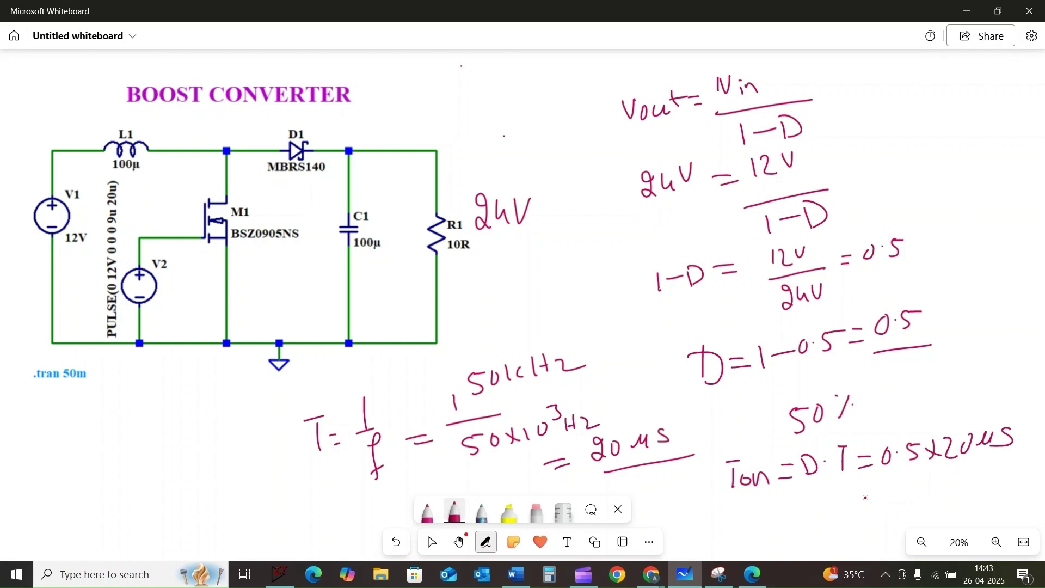
# Handwrite the on-time result = 10 µs under the Ton calculation
pyautogui.moveTo(861, 497); pyautogui.dragTo(880, 494)
pyautogui.moveTo(863, 512); pyautogui.dragTo(891, 508)
pyautogui.moveTo(908, 489)
pyautogui.mouseDown()
pyautogui.moveTo(903, 502)
pyautogui.moveTo(910, 488)
pyautogui.mouseUp()
pyautogui.moveTo(917, 488); pyautogui.dragTo(950, 496)
pyautogui.click(946, 493)
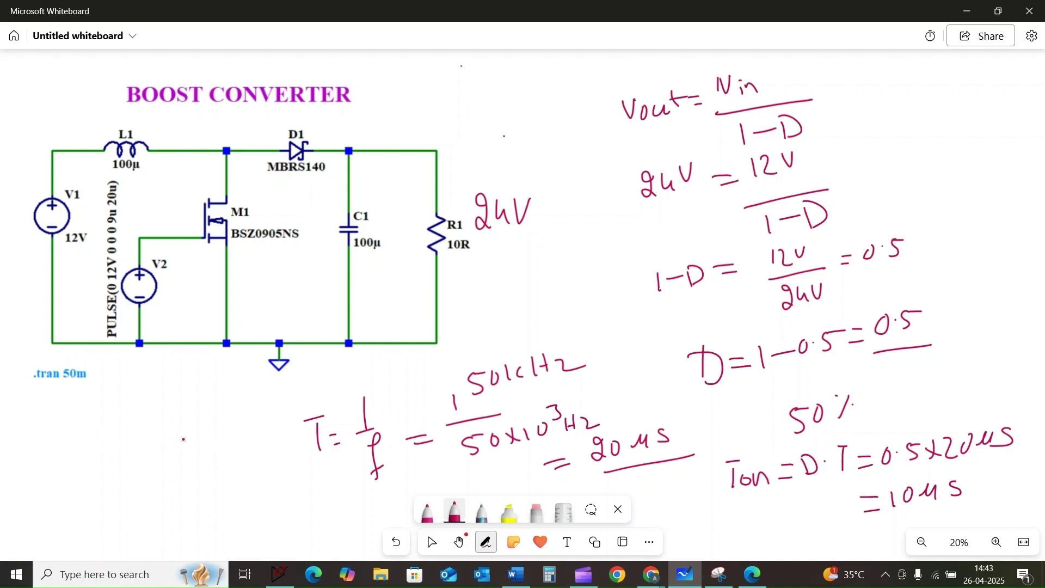
# List the timing values Ton = 10 µs and Toff = 10 µs below the circuit's .tran directive
pyautogui.moveTo(55, 418)
pyautogui.mouseDown()
pyautogui.moveTo(85, 415)
pyautogui.moveTo(70, 445)
pyautogui.mouseUp()
pyautogui.moveTo(83, 433); pyautogui.dragTo(129, 426)
pyautogui.moveTo(116, 436); pyautogui.dragTo(143, 434)
pyautogui.moveTo(159, 413)
pyautogui.mouseDown()
pyautogui.moveTo(192, 412)
pyautogui.moveTo(189, 423)
pyautogui.mouseUp()
pyautogui.moveTo(213, 404); pyautogui.dragTo(191, 422)
pyautogui.moveTo(70, 468); pyautogui.dragTo(93, 466)
pyautogui.moveTo(86, 466)
pyautogui.mouseDown()
pyautogui.moveTo(87, 493)
pyautogui.moveTo(107, 479)
pyautogui.moveTo(112, 506)
pyautogui.mouseUp()
pyautogui.moveTo(107, 492); pyautogui.dragTo(126, 504)
pyautogui.moveTo(123, 492); pyautogui.dragTo(152, 476)
pyautogui.moveTo(141, 489); pyautogui.dragTo(158, 485)
pyautogui.moveTo(174, 465); pyautogui.dragTo(202, 460)
pyautogui.moveTo(224, 456); pyautogui.dragTo(209, 473)
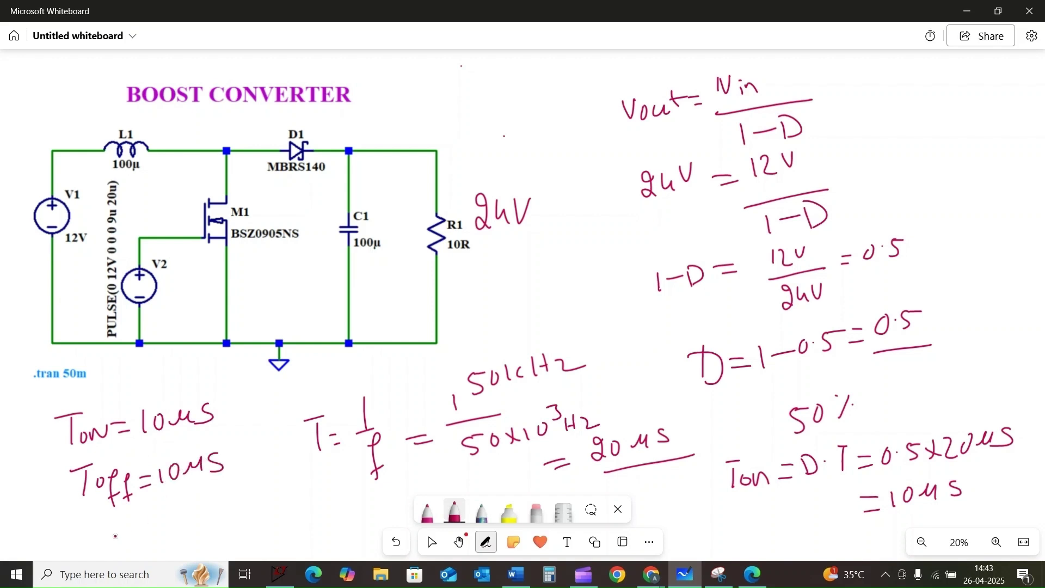
# Handwrite a third timing line for the period T below the Toff value
pyautogui.moveTo(116, 515); pyautogui.dragTo(135, 513)
pyautogui.moveTo(127, 515)
pyautogui.mouseDown()
pyautogui.moveTo(127, 543)
pyautogui.moveTo(160, 520)
pyautogui.mouseUp()
pyautogui.moveTo(148, 533); pyautogui.dragTo(181, 531)
pyautogui.moveTo(194, 515)
pyautogui.mouseDown()
pyautogui.moveTo(190, 529)
pyautogui.moveTo(195, 511)
pyautogui.mouseUp()
pyautogui.moveTo(200, 520); pyautogui.dragTo(222, 517)
pyautogui.moveTo(246, 499); pyautogui.dragTo(231, 518)
# Switch to LTspice, review the pulse settings of source V2 and close them
pyautogui.hotkey('alt', 'Tab')
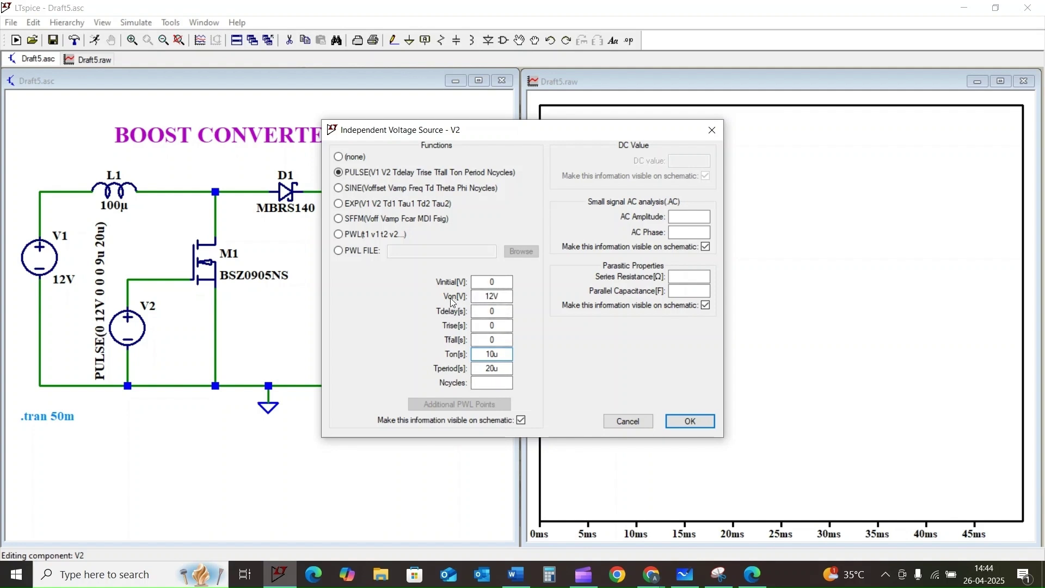
pyautogui.click(507, 301)
pyautogui.press('Escape')
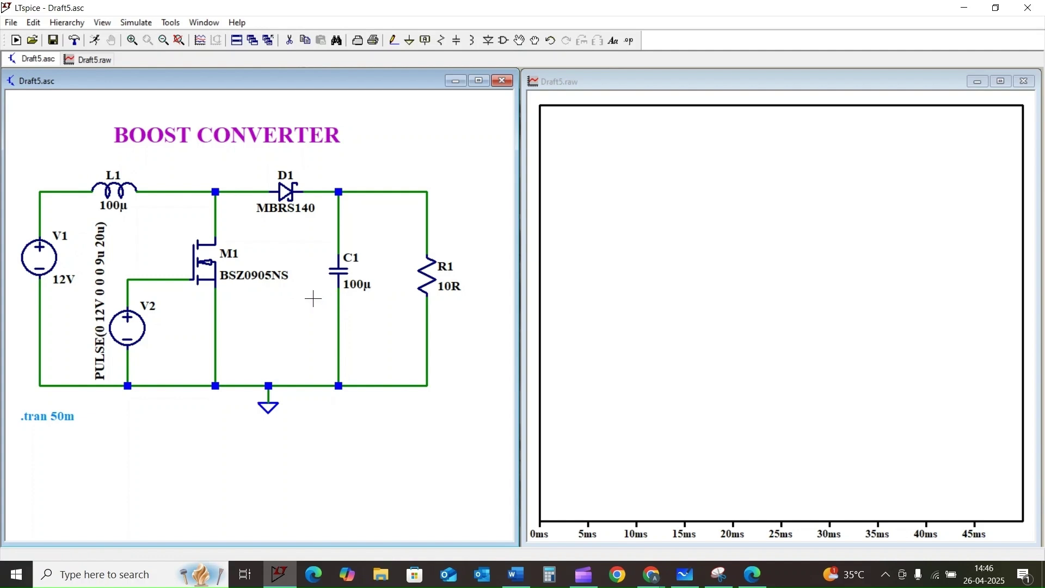
# Plot the voltages of the input node at L1 and the output node above R1
pyautogui.click(72, 186)
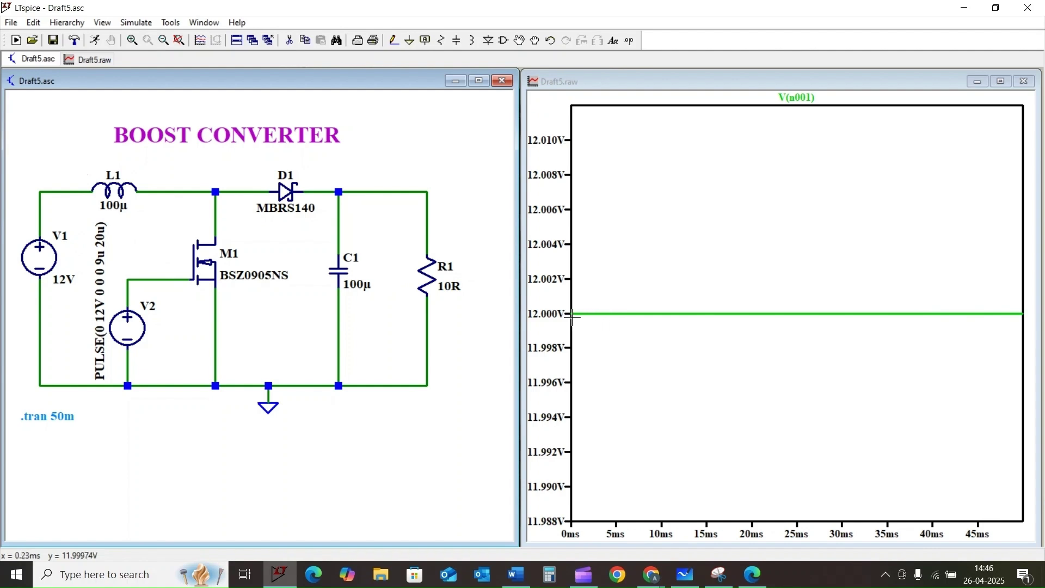
pyautogui.click(411, 192)
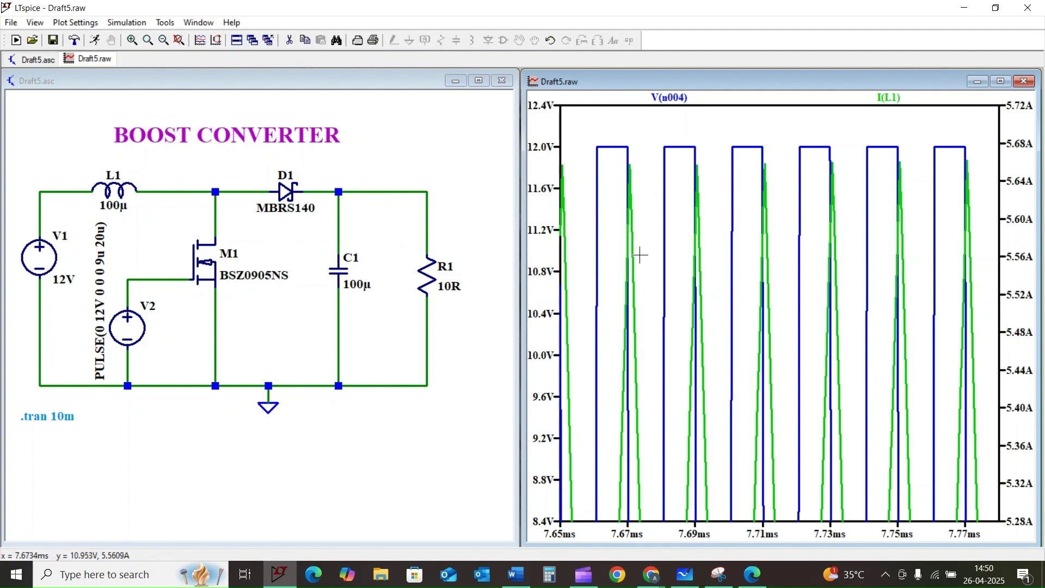
# Show the V(n004) and I(L1) waveforms over the full 10 ms simulation
pyautogui.click(104, 40)
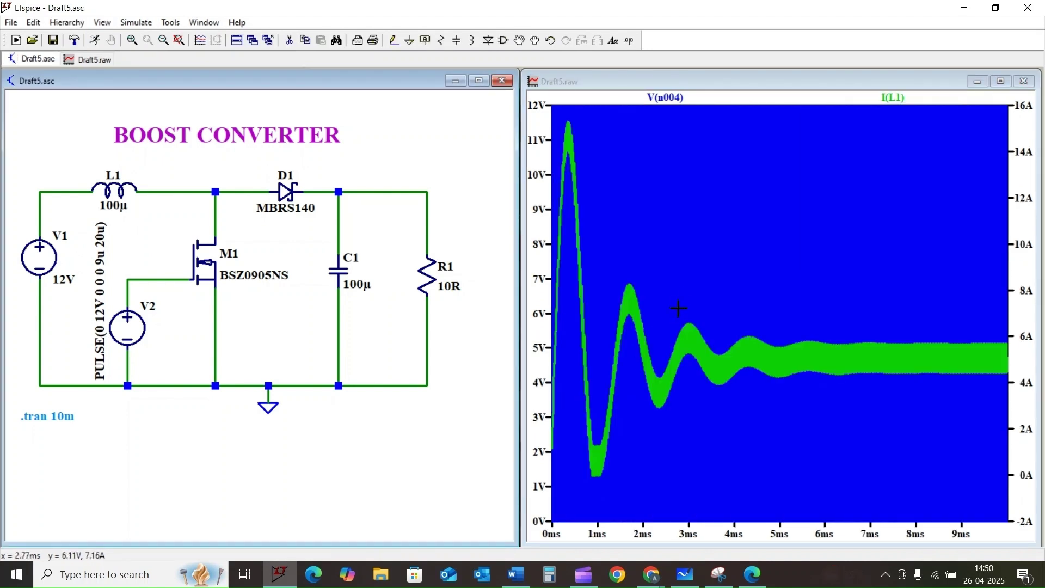
# Zoom the V(n004) and I(L1) waveforms to the span from about 1.8 ms to 7.8 ms
pyautogui.moveTo(646, 246); pyautogui.dragTo(891, 471)
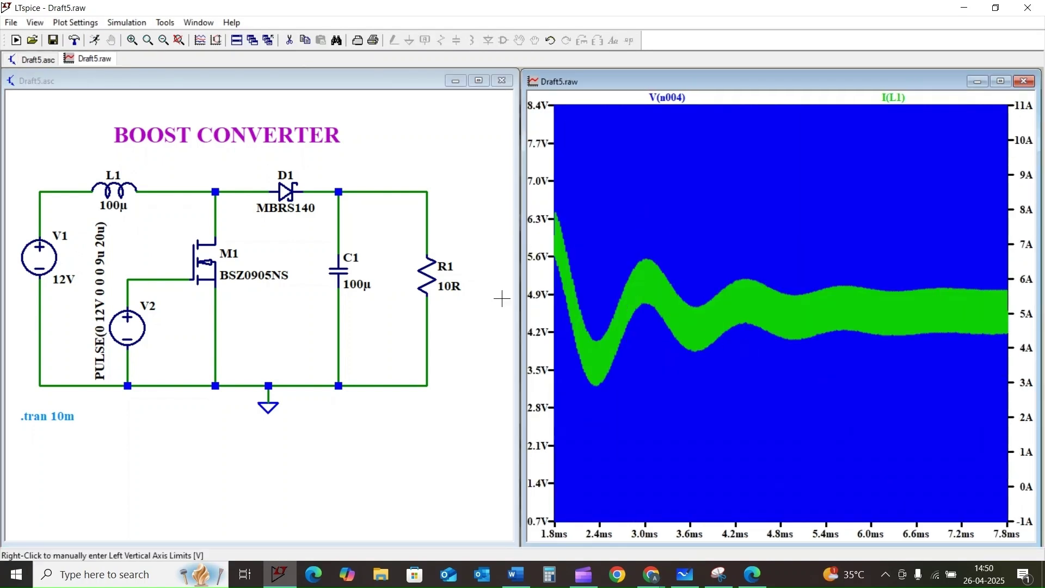